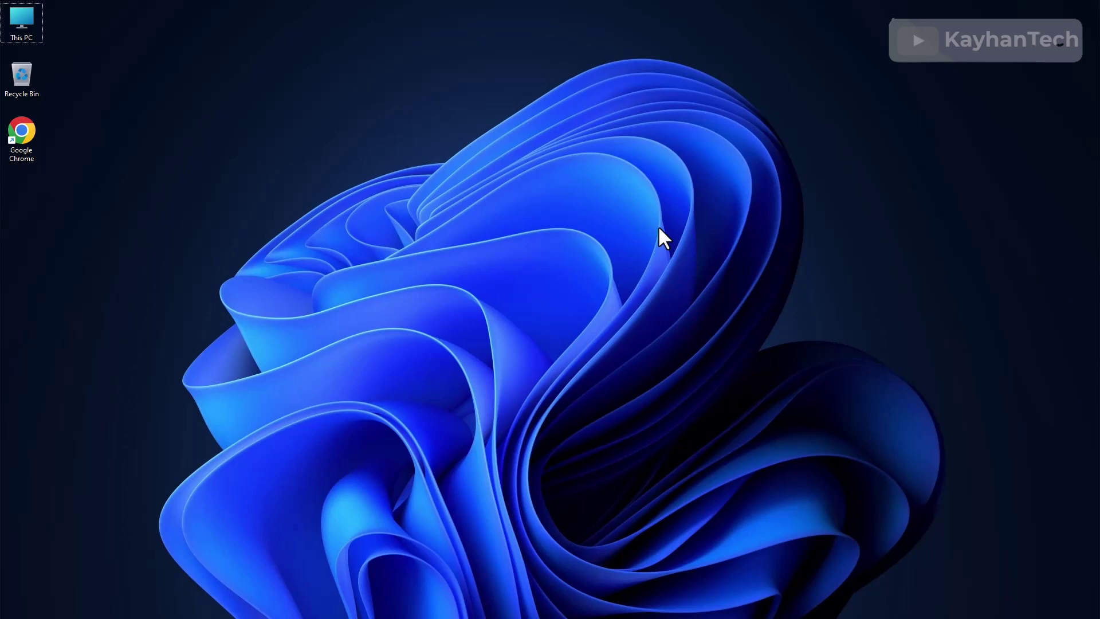
Open Chrome, go to google.com and search for "download vs code for windows"
double_click(18, 133)
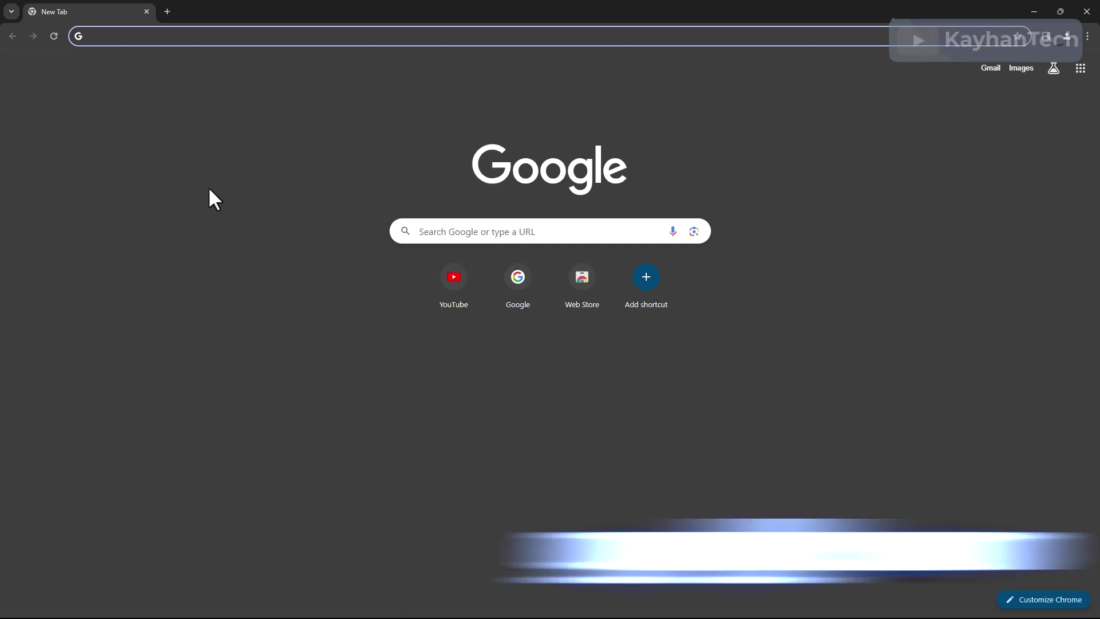
type("google.com")
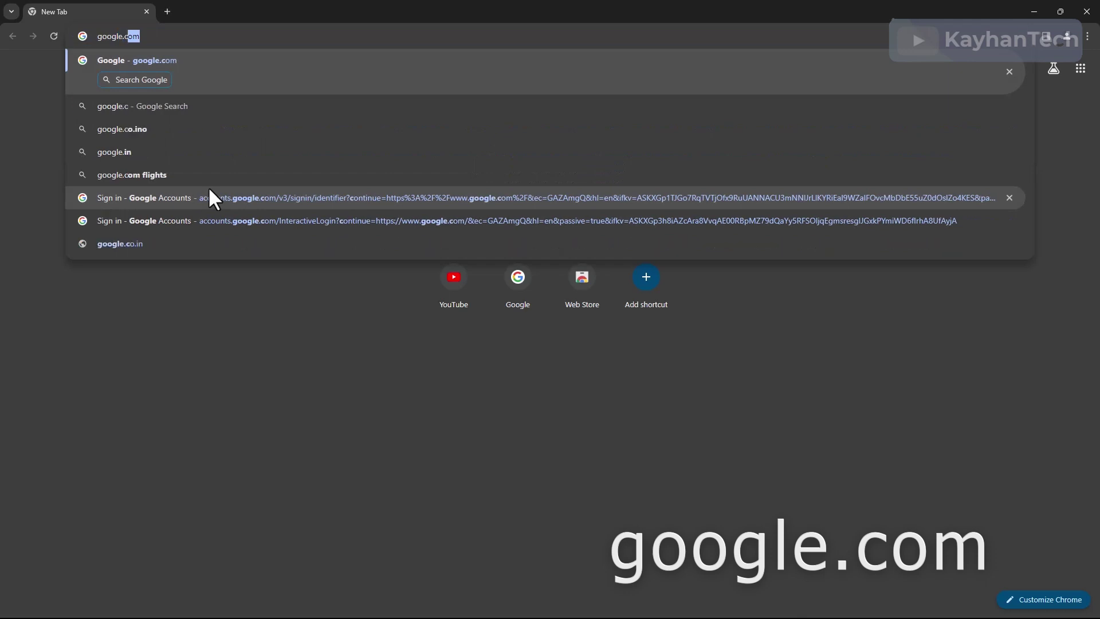
key("Return")
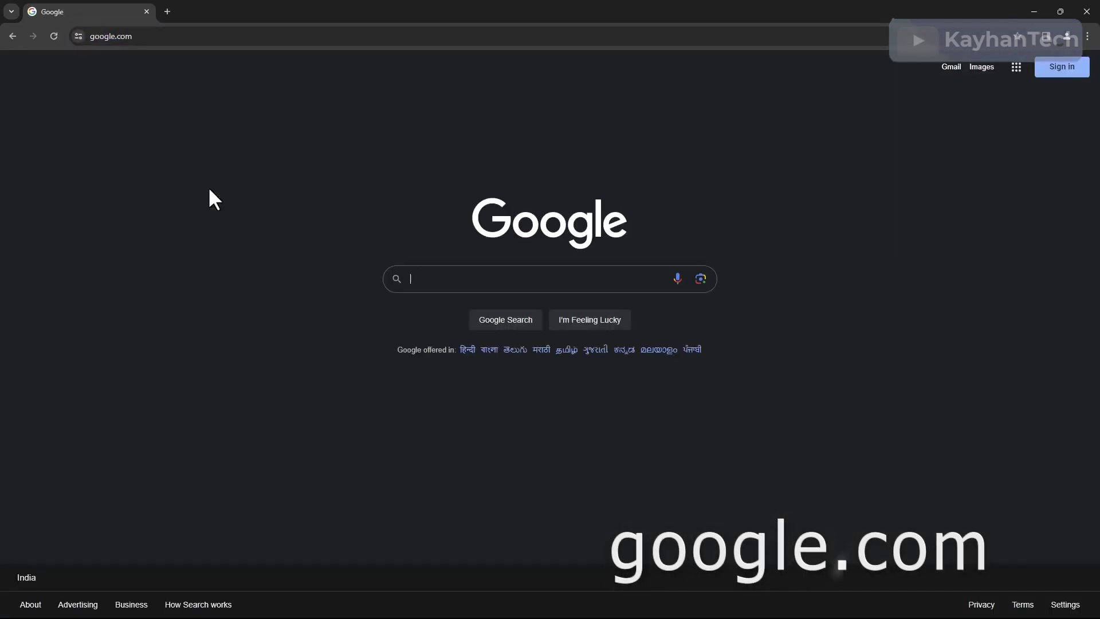
type("dolwnload vs code w")
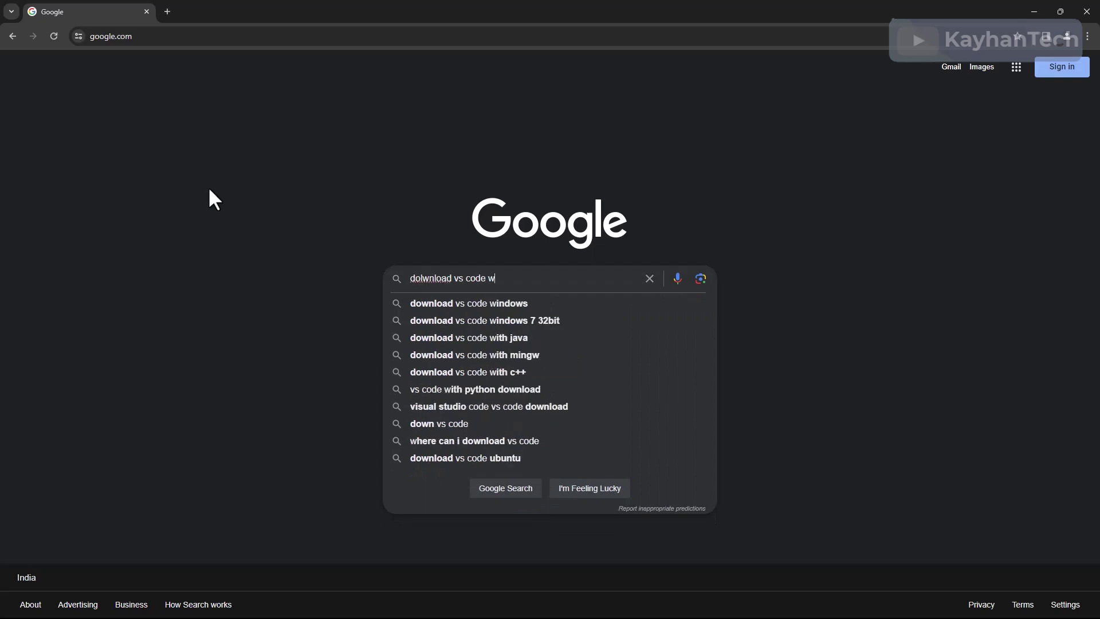
key("ctrl+a")
type("download vs code for windows")
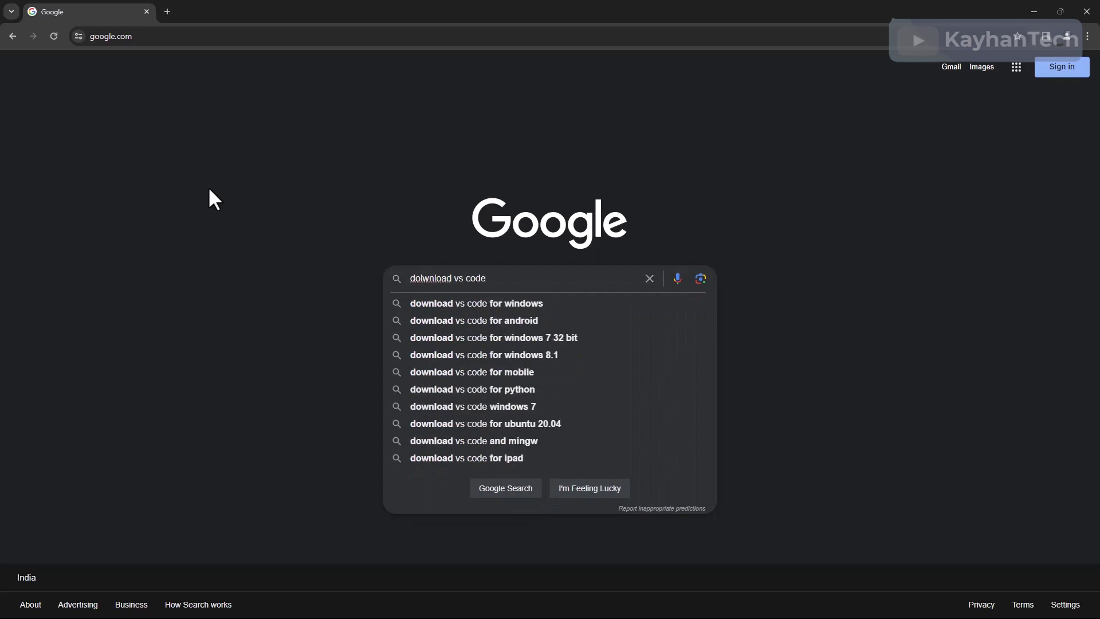
key("Return")
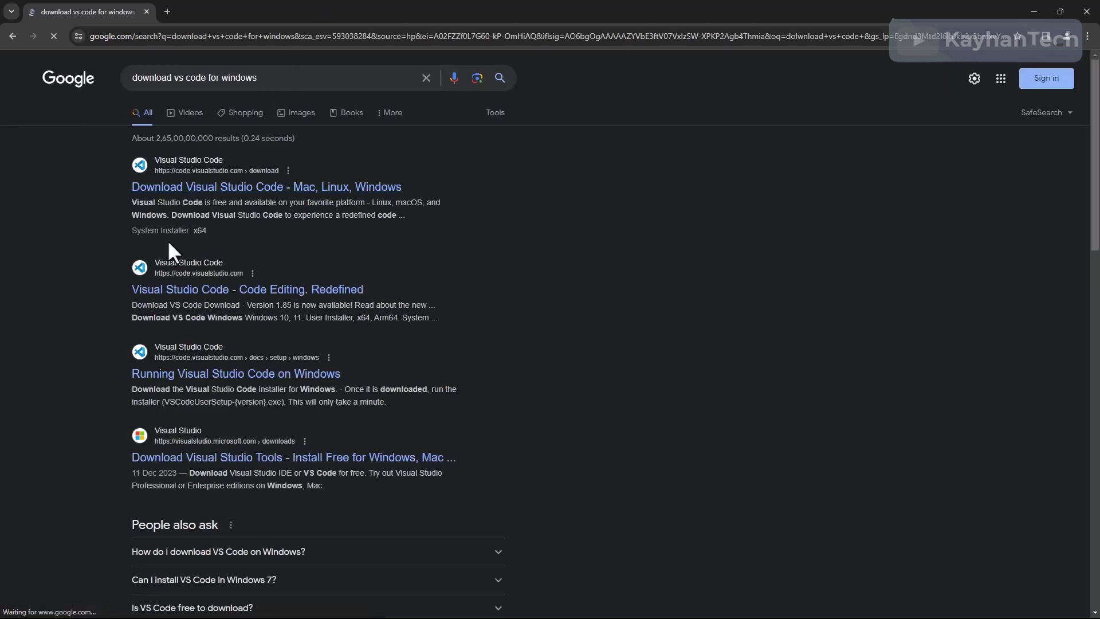
Download the Windows installer from the official Visual Studio Code download page and show the downloaded file in its folder
left_click(229, 191)
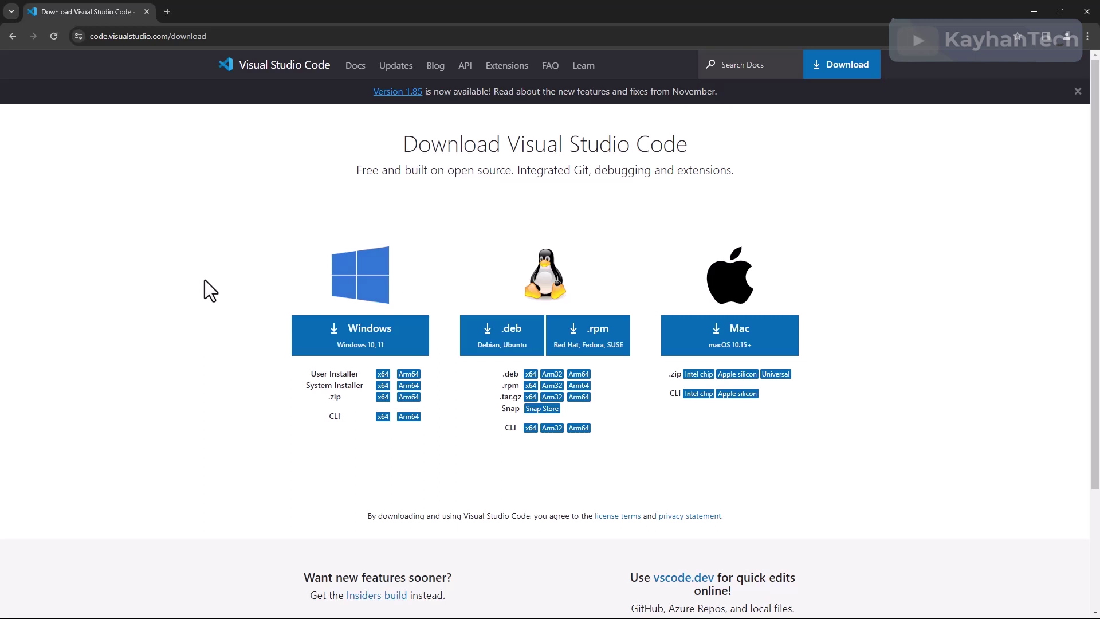
left_click(320, 334)
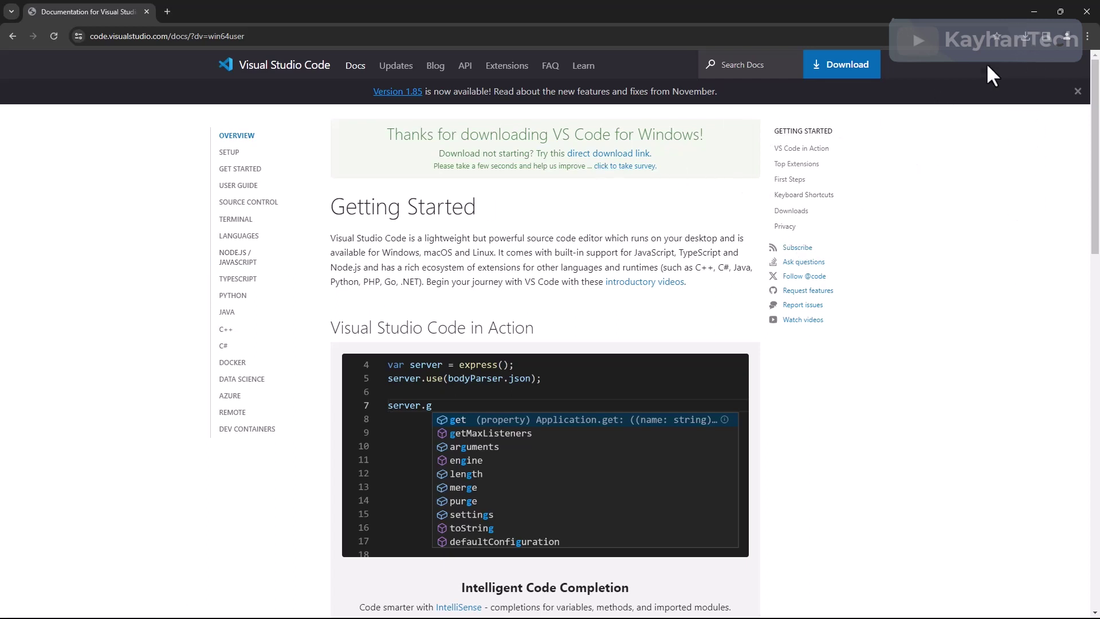
left_click(1020, 38)
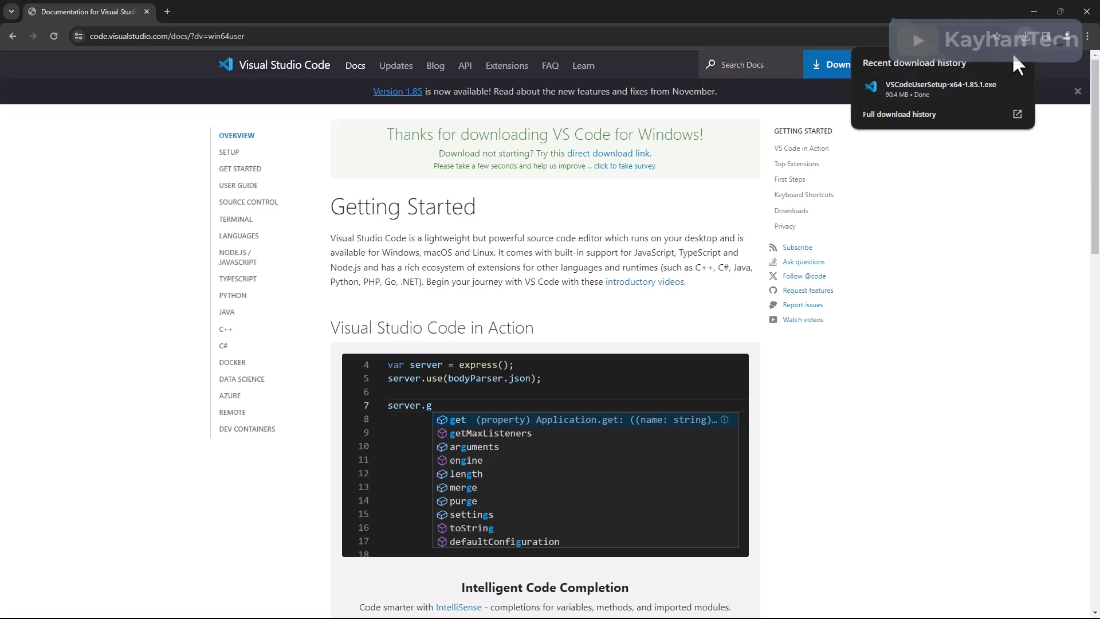
left_click(995, 86)
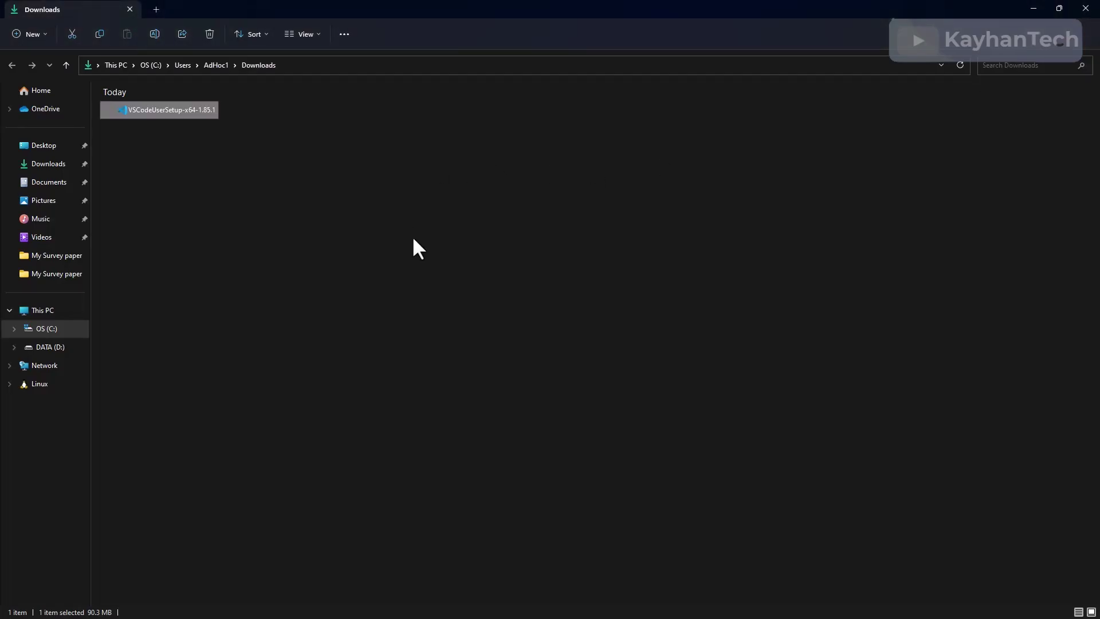
Run VSCodeUserSetup-x64-1.85.1, accept the license agreement and keep the default destination and Start Menu folders
double_click(145, 114)
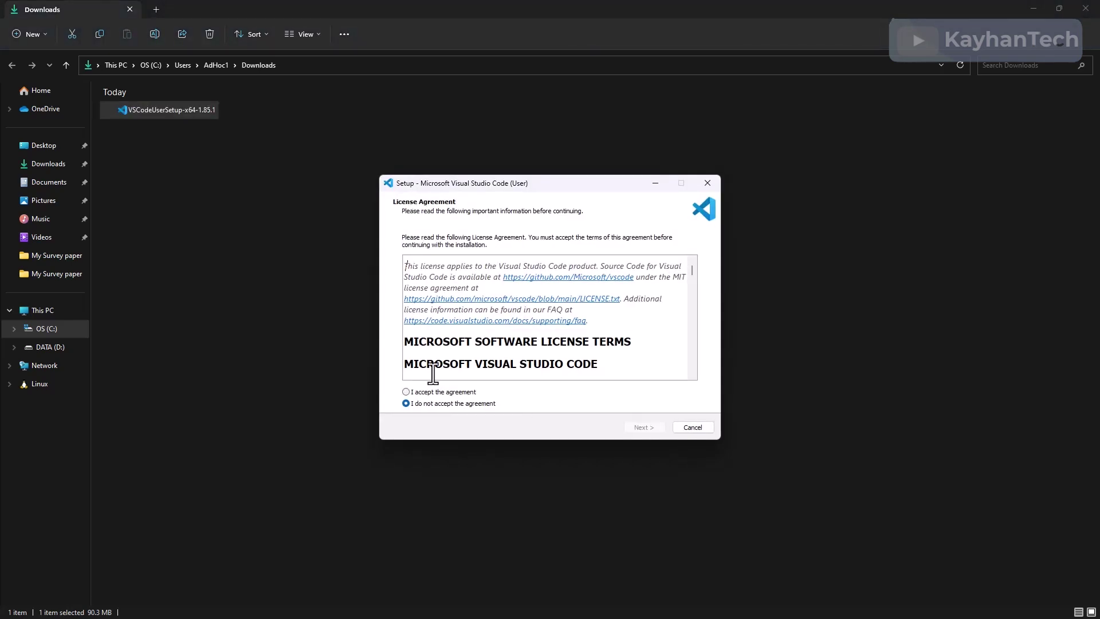
left_click(406, 392)
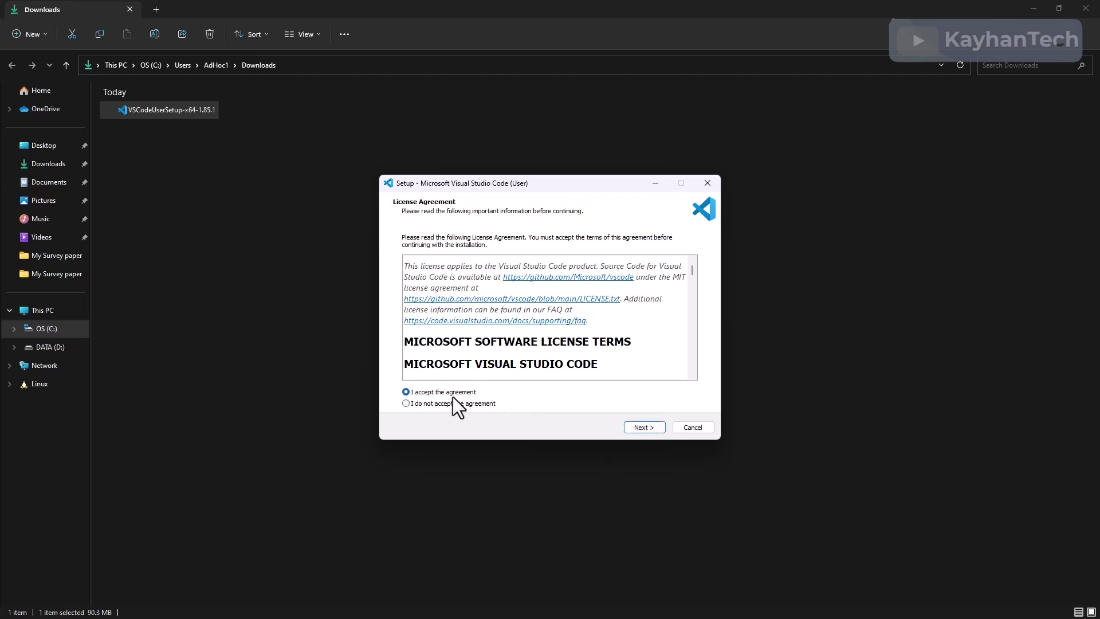
left_click(638, 428)
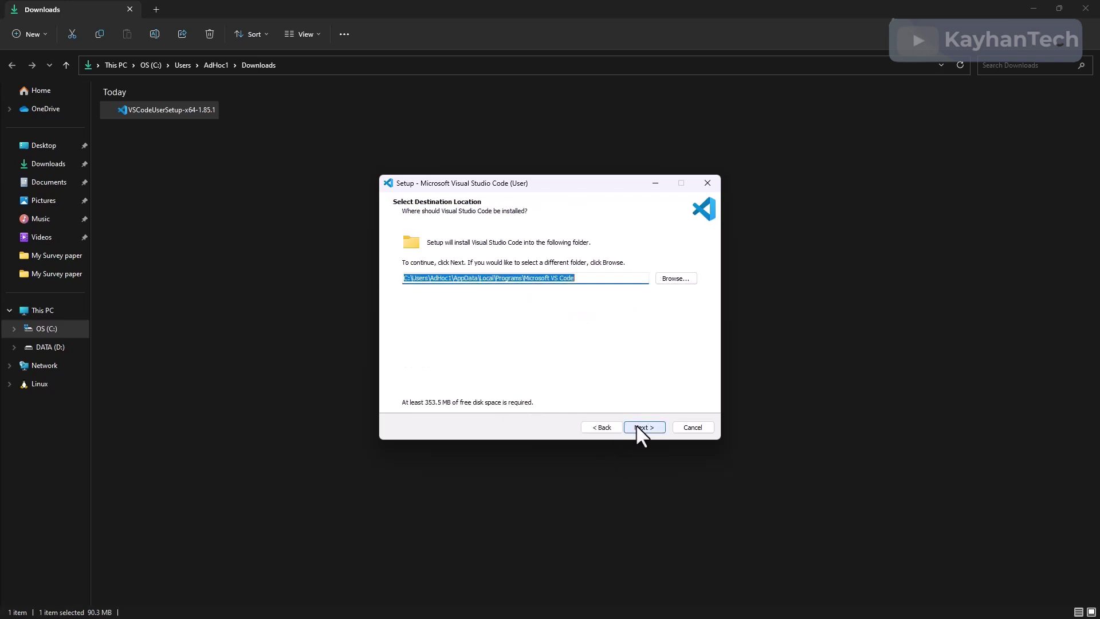
left_click(638, 427)
left_click(639, 427)
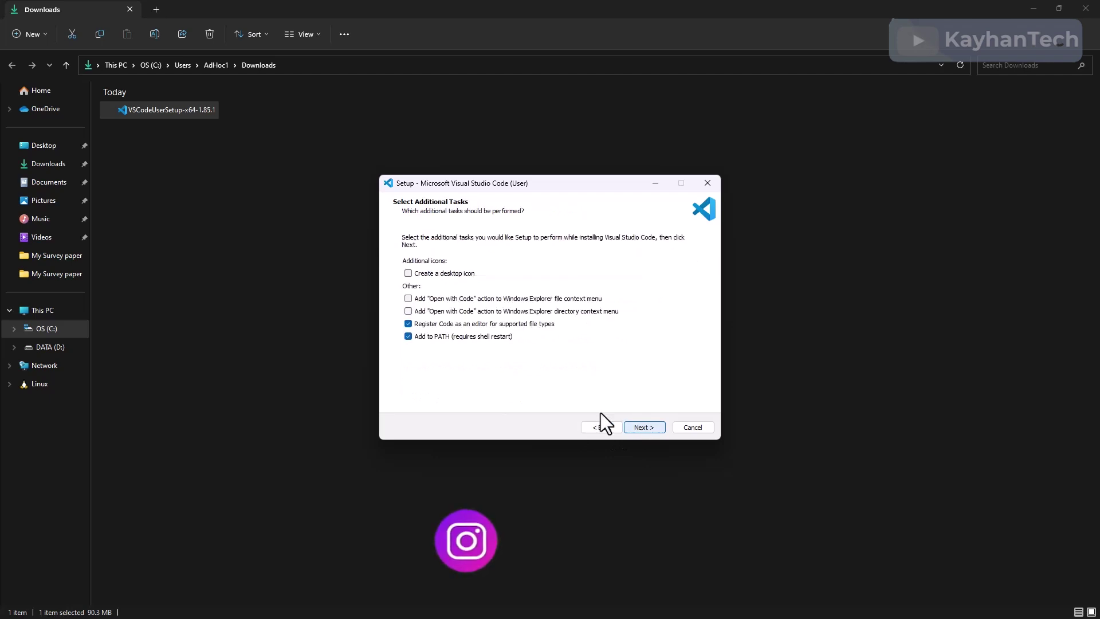
Enable both "Open with Code" context menu actions and the desktop icon as additional setup tasks, minimizing the background windows
left_click(407, 311)
left_click(408, 298)
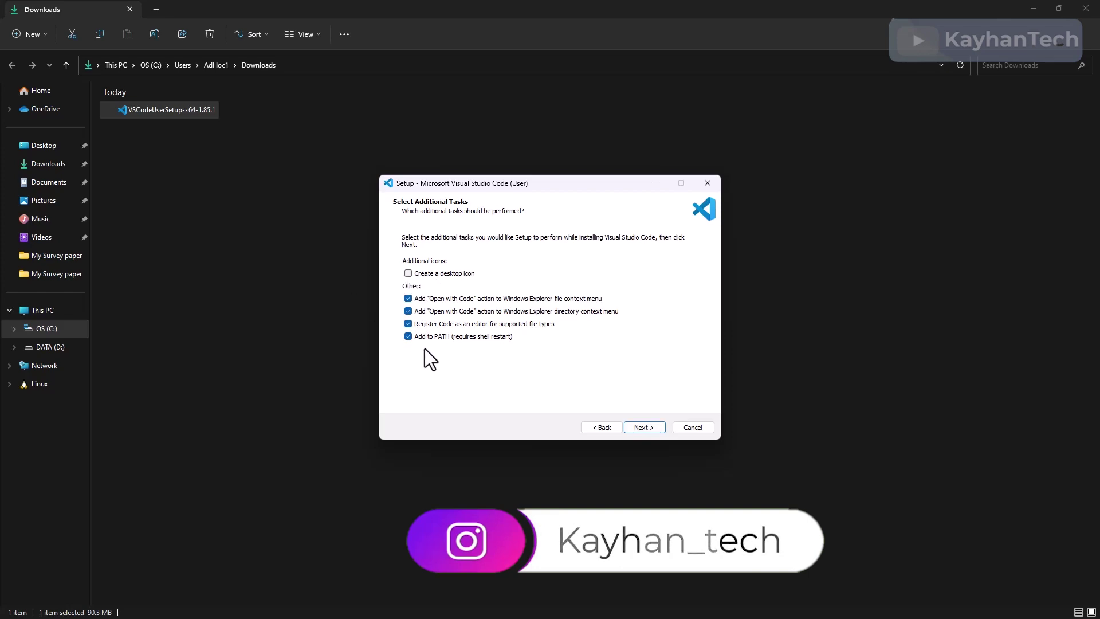
left_click(1033, 8)
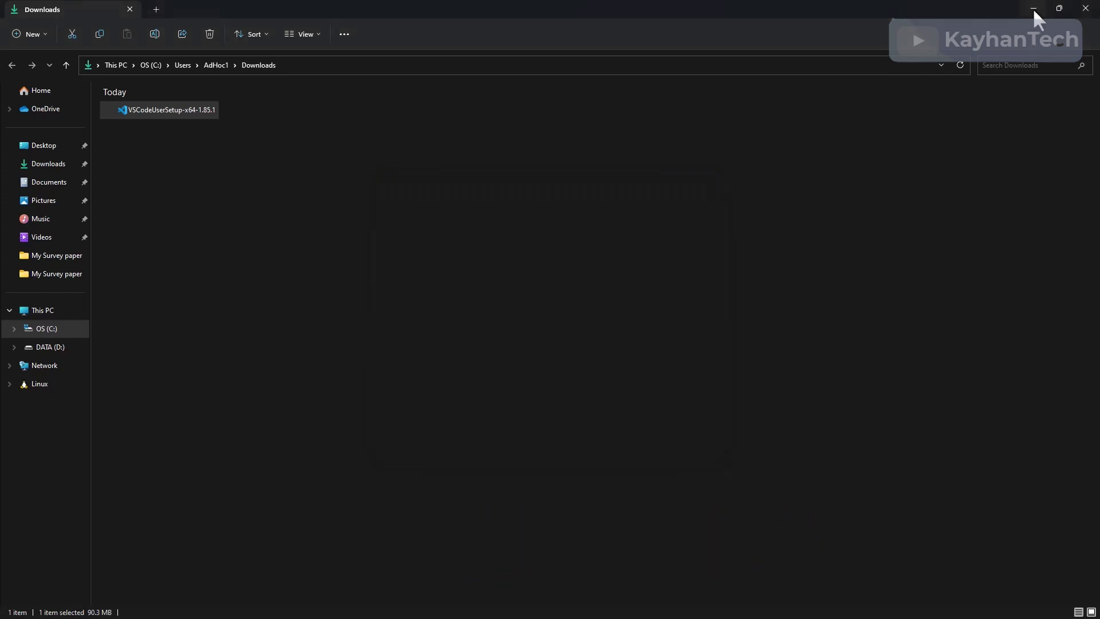
left_click(1033, 8)
left_click(1033, 7)
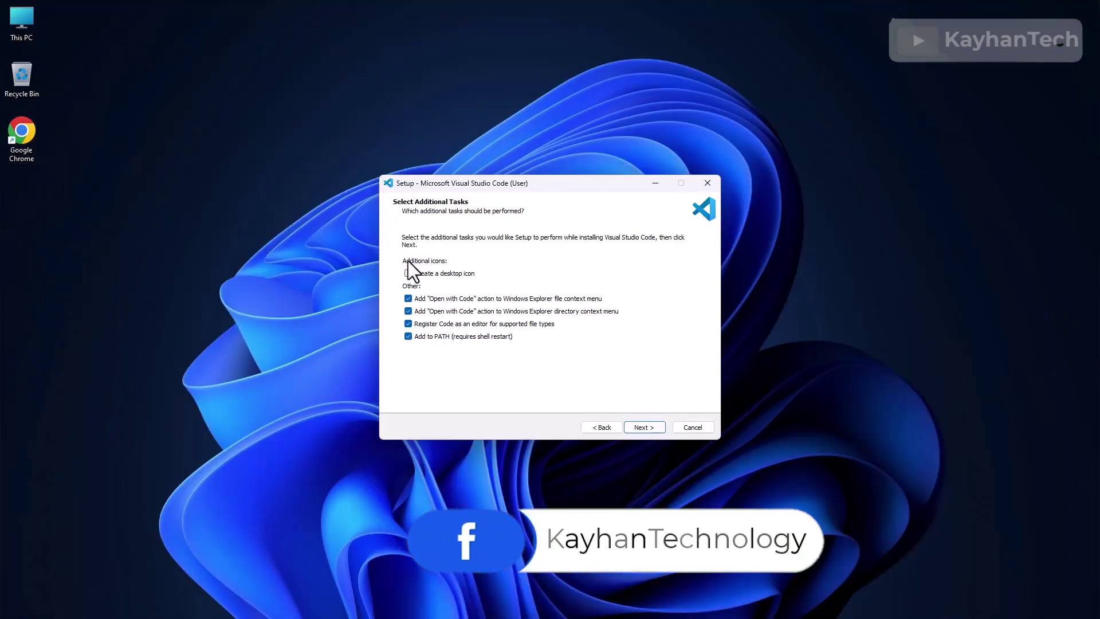
left_click_drag(548, 184, 577, 167)
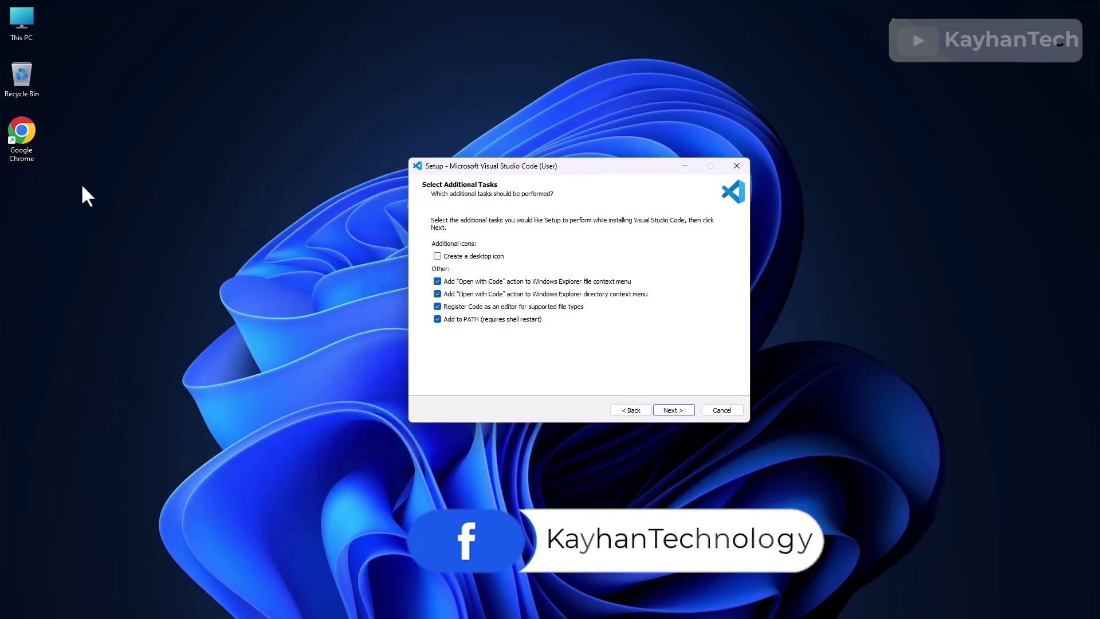
left_click(437, 256)
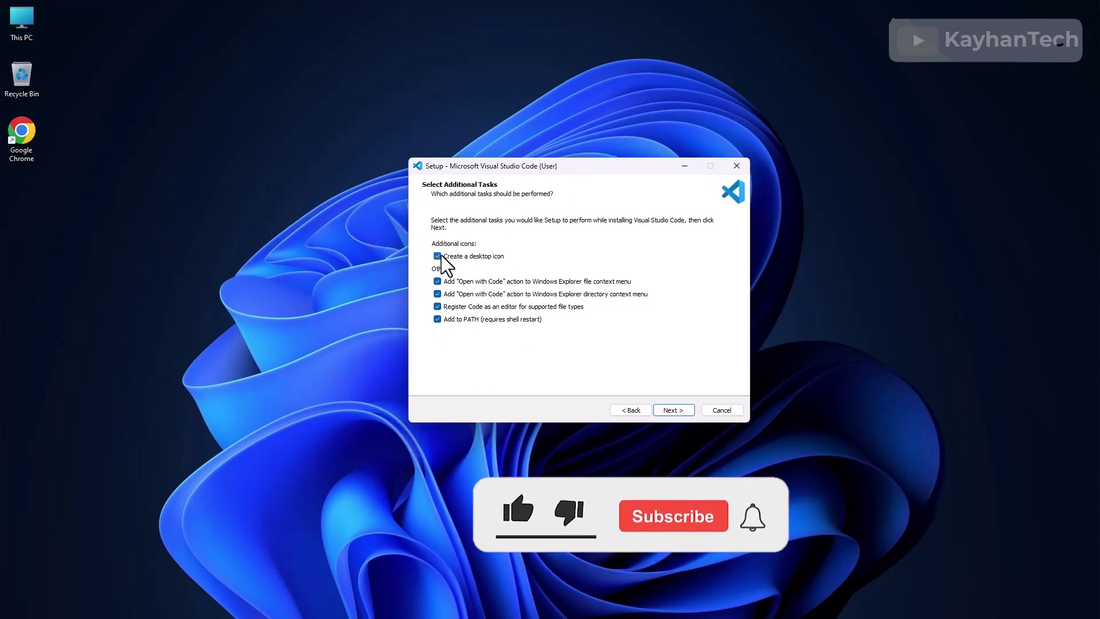
Install Visual Studio Code with the chosen tasks, finish setup with launching enabled and maximize the editor window
left_click(673, 411)
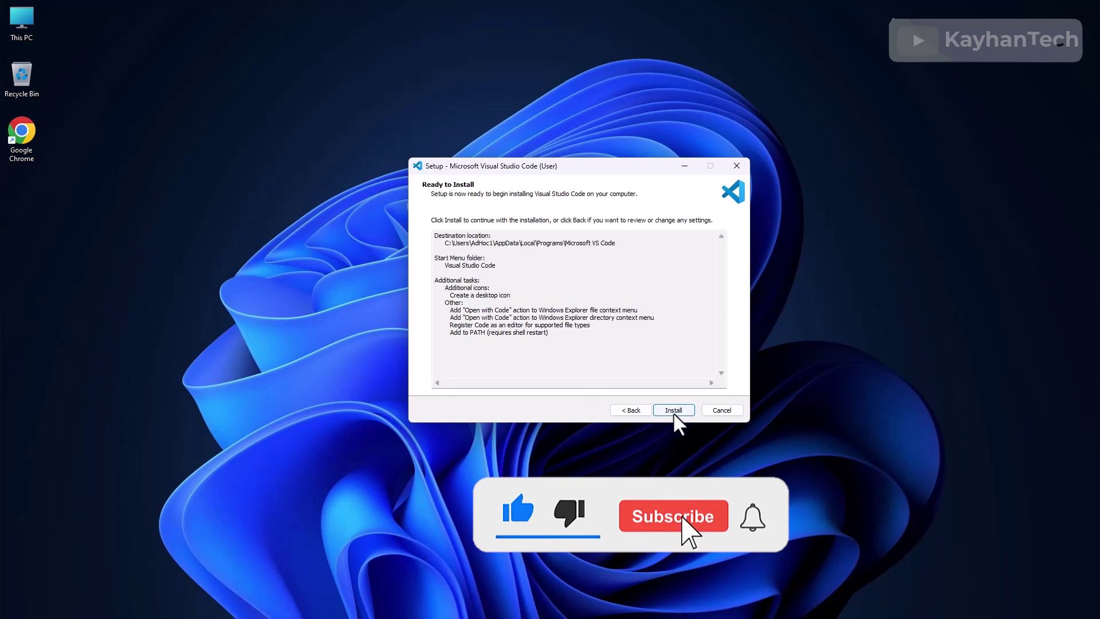
left_click(672, 410)
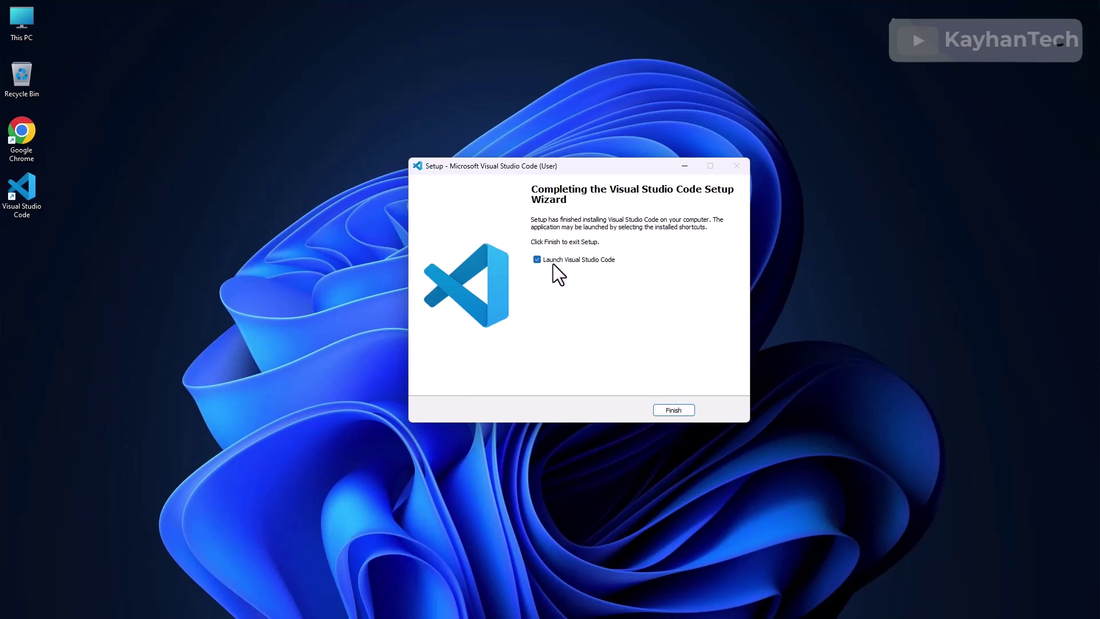
left_click(674, 411)
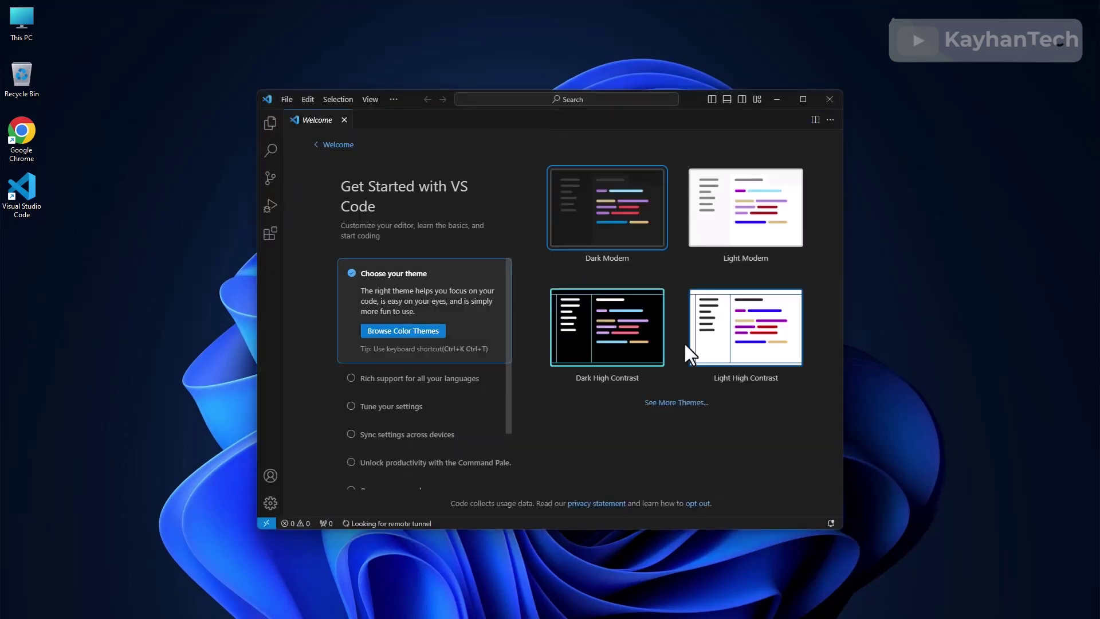
left_click(803, 99)
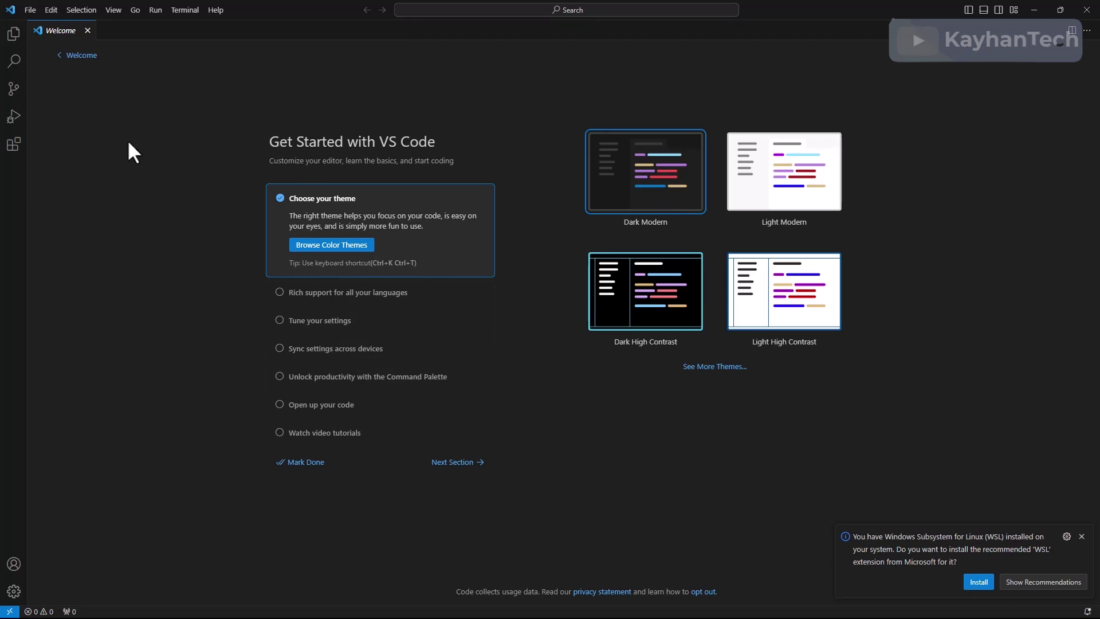
Try the Light Modern and Dark High Contrast themes, and set the color theme back to Dark Modern
left_click(781, 215)
left_click(665, 306)
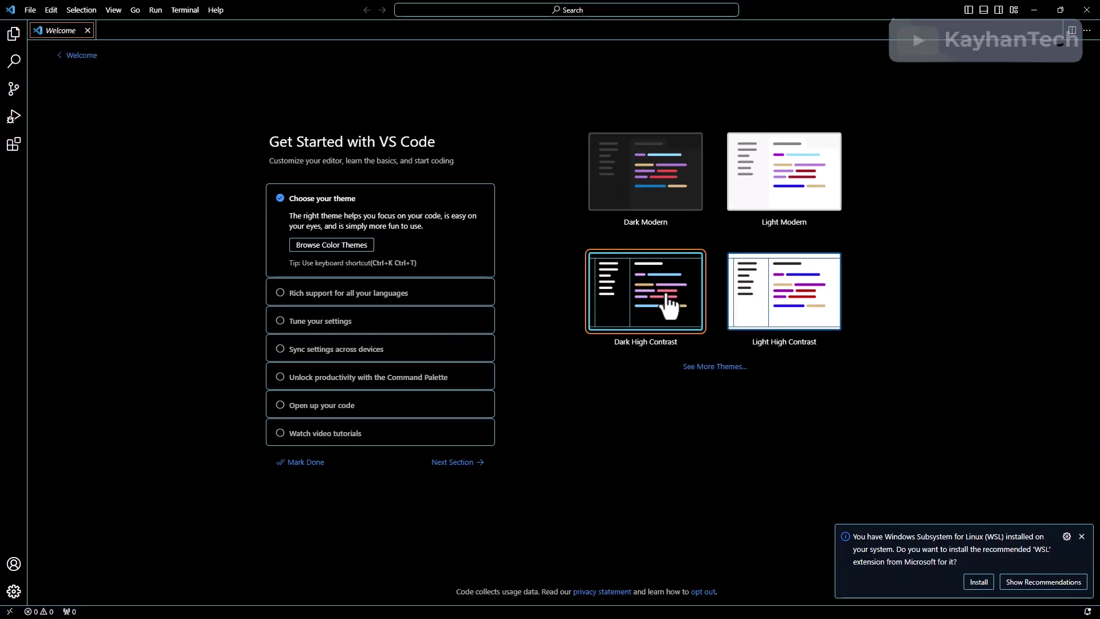
left_click(647, 213)
left_click(333, 245)
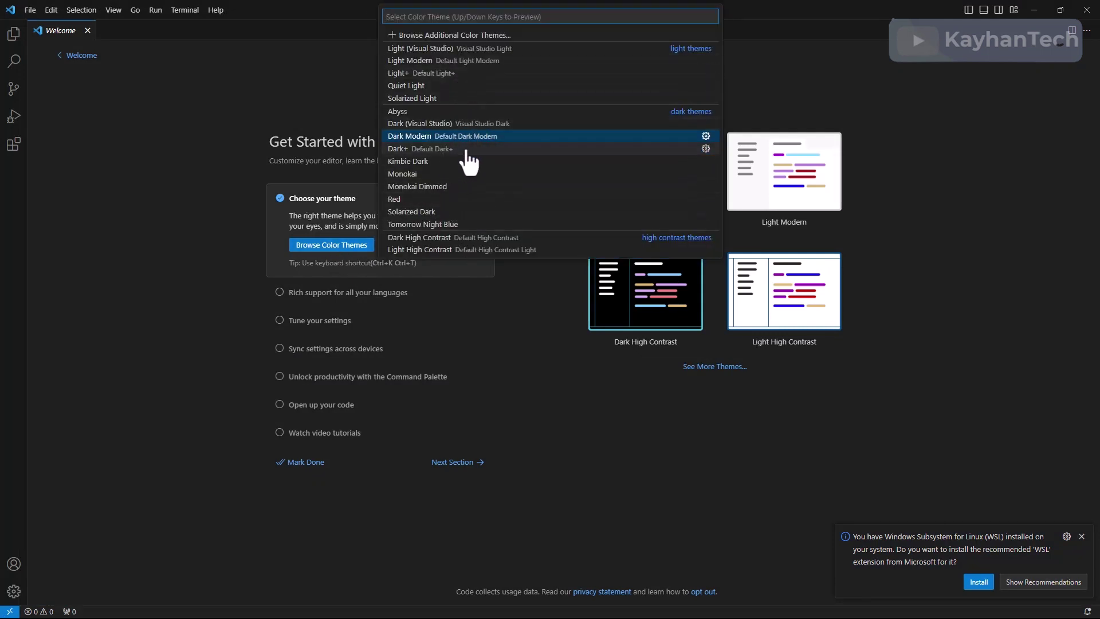
left_click(421, 139)
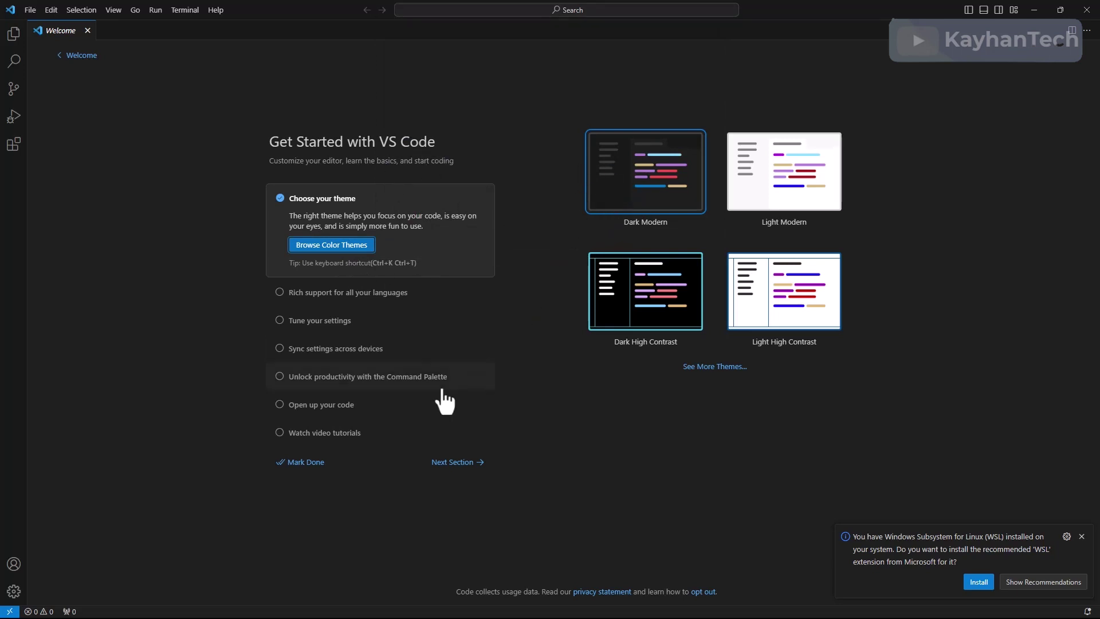
View the "Rich support for all your languages" topic, and close the Welcome page and Visual Studio Code
left_click(348, 299)
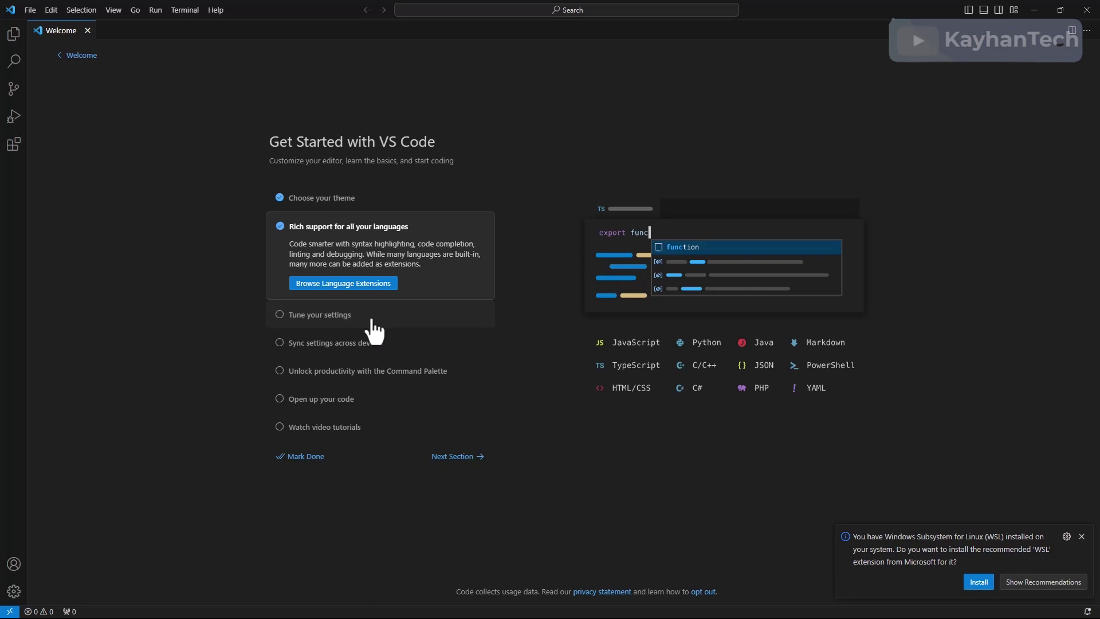
left_click(89, 31)
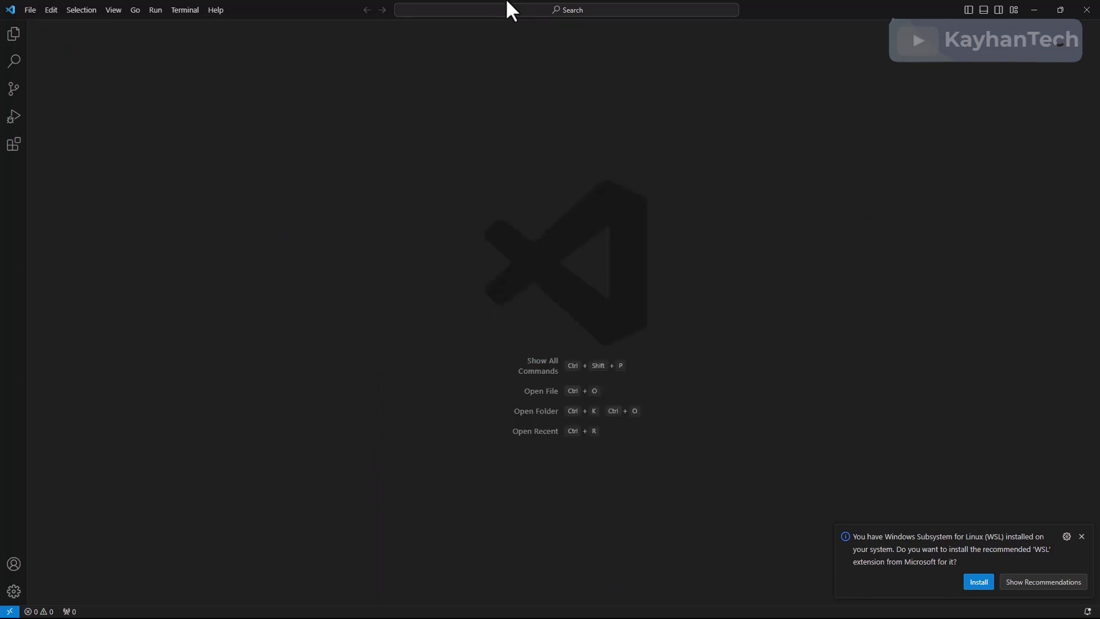
left_click(1088, 10)
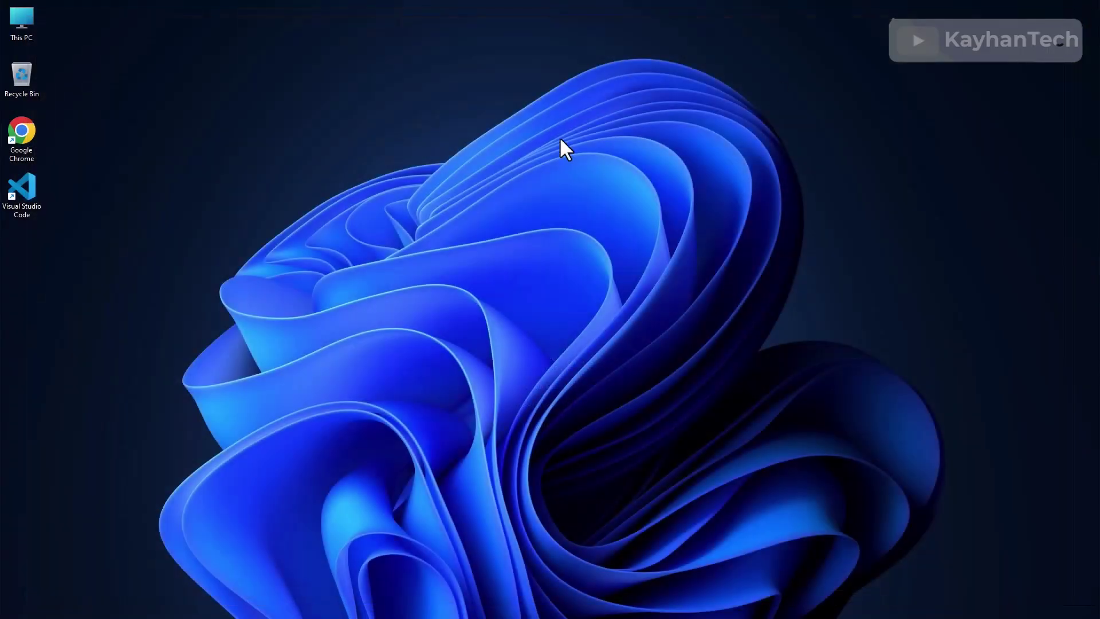
Create a new desktop folder named "Web Development by KayhanTech"
right_click(404, 154)
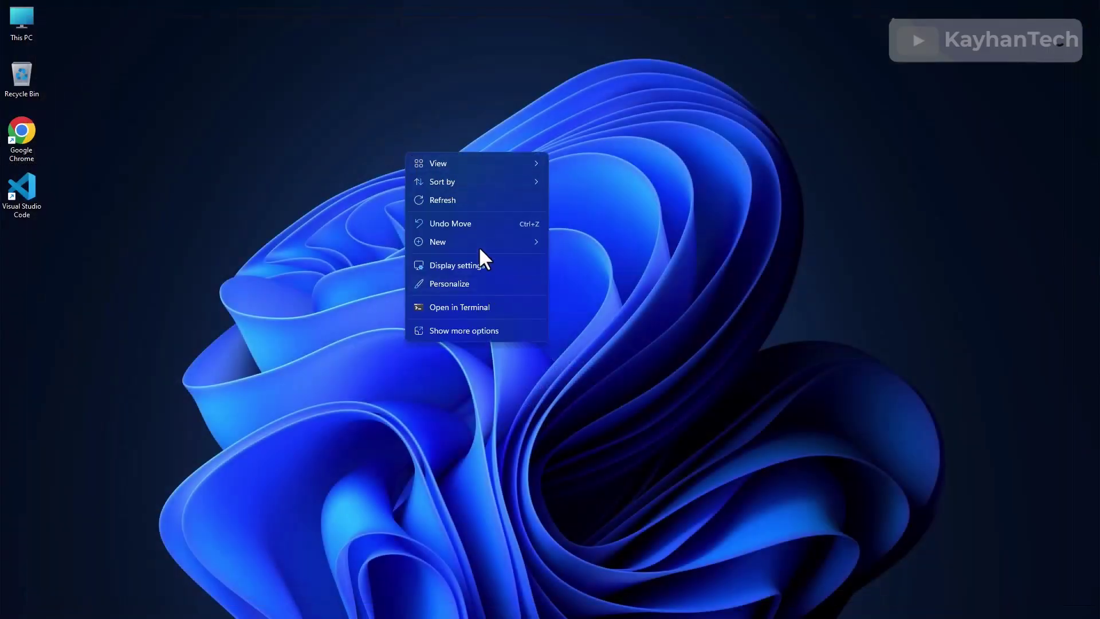
left_click(564, 236)
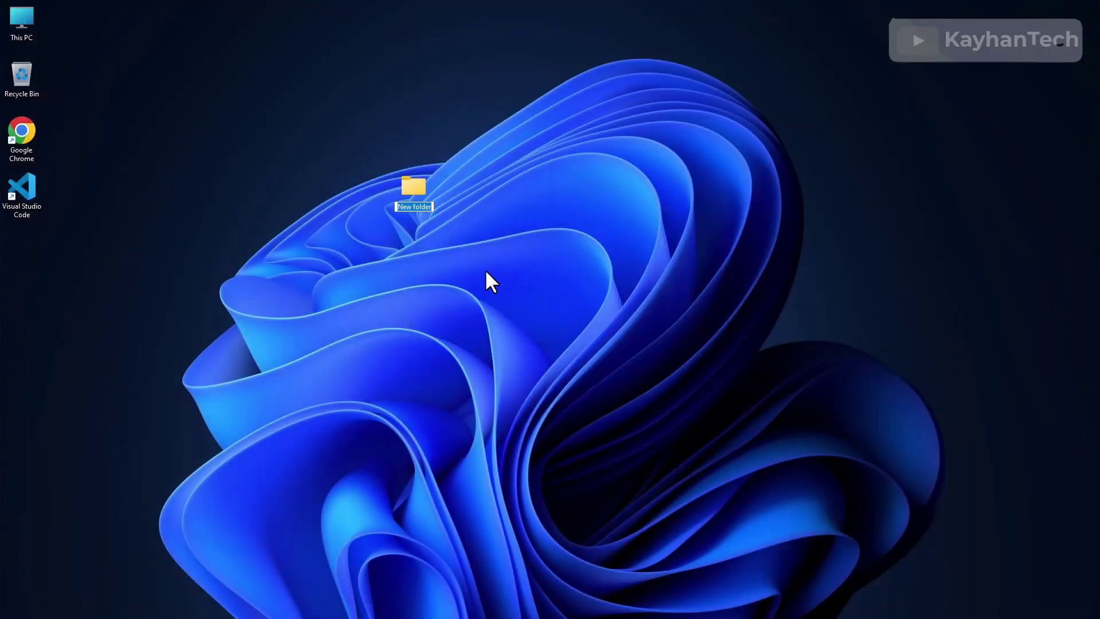
type("Web Development by KayhanTe")
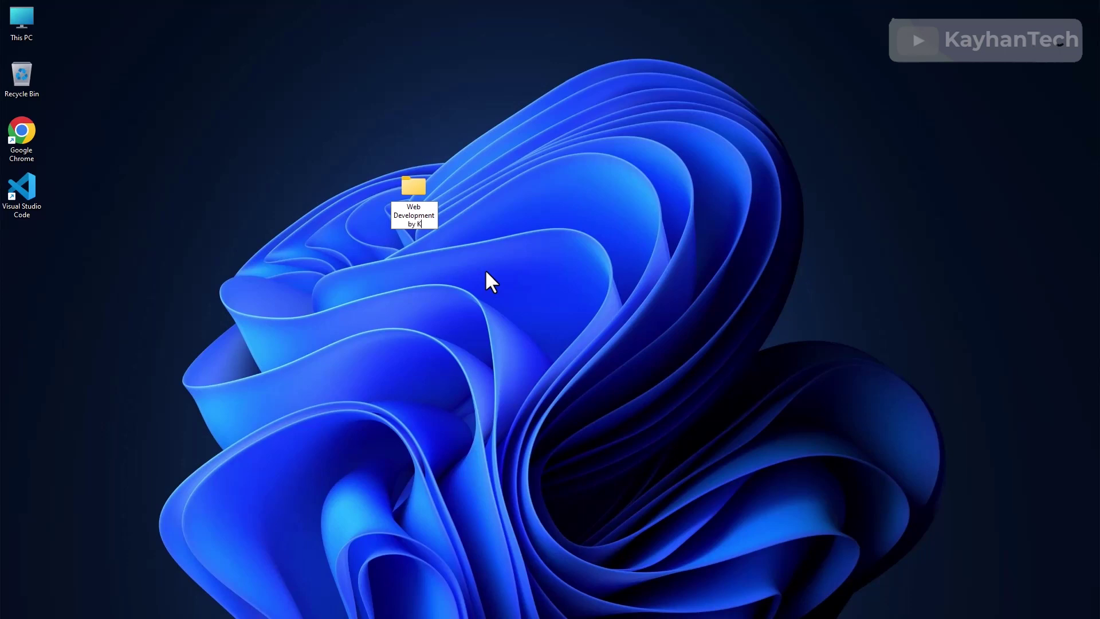
type("ch")
key("Return")
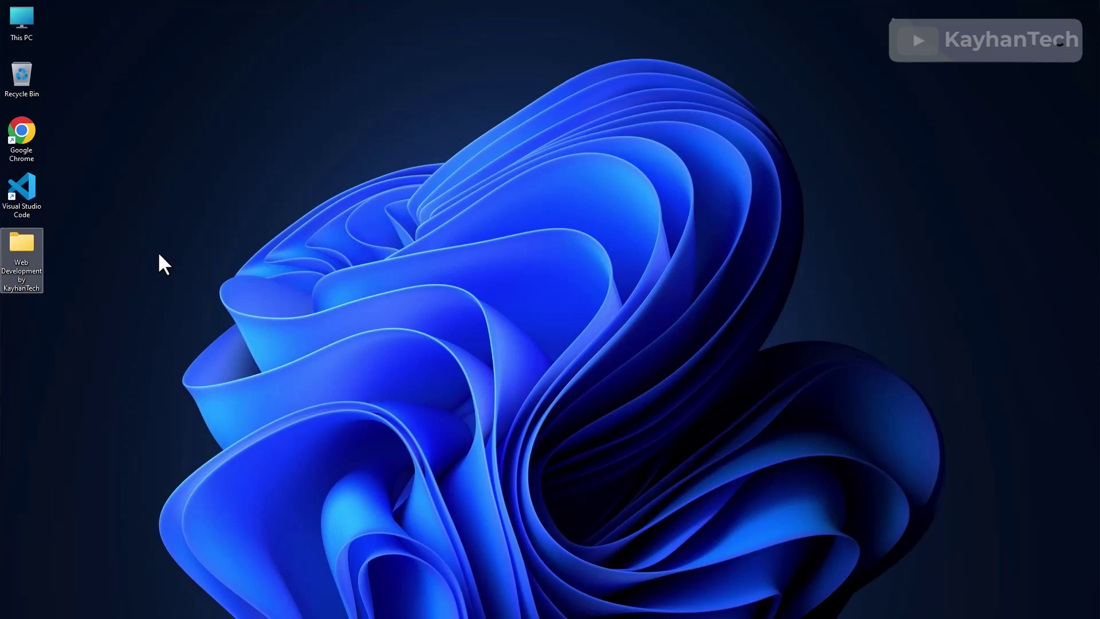
Open the desktop folder "Web Development by KayhanTech" with Visual Studio Code and trust the authors, including all files in the parent folder Desktop
double_click(28, 255)
left_click(622, 24)
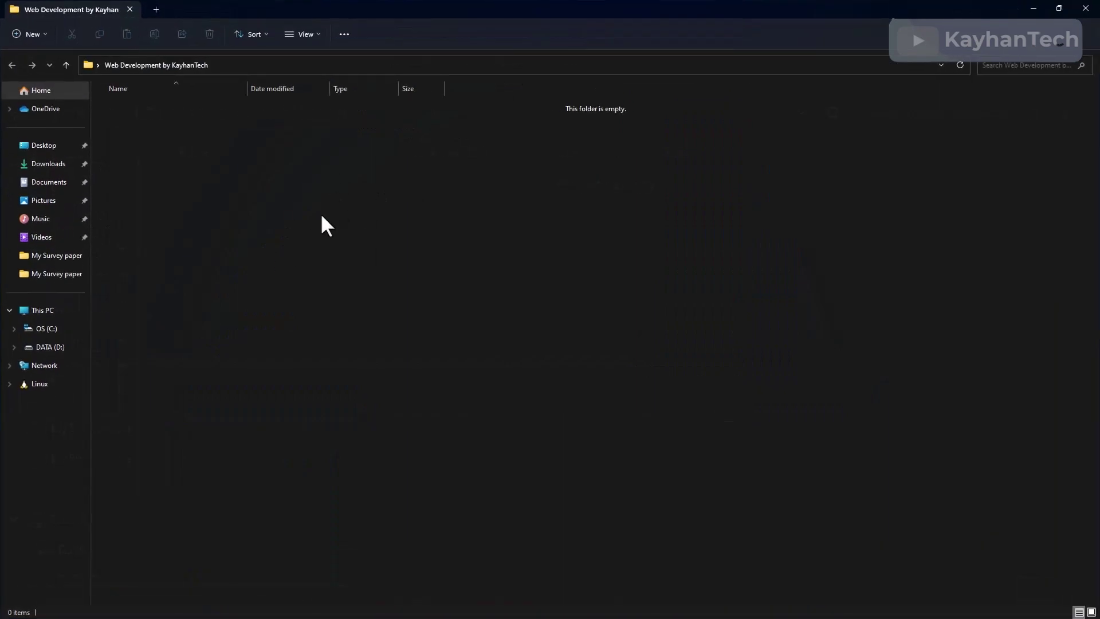
right_click(312, 182)
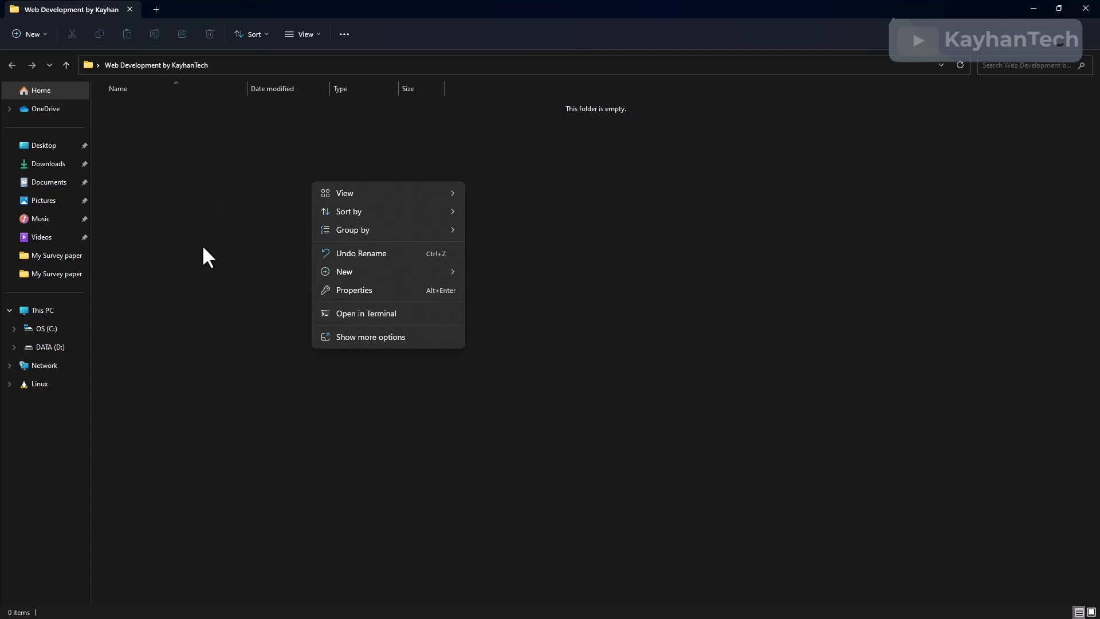
left_click(380, 338)
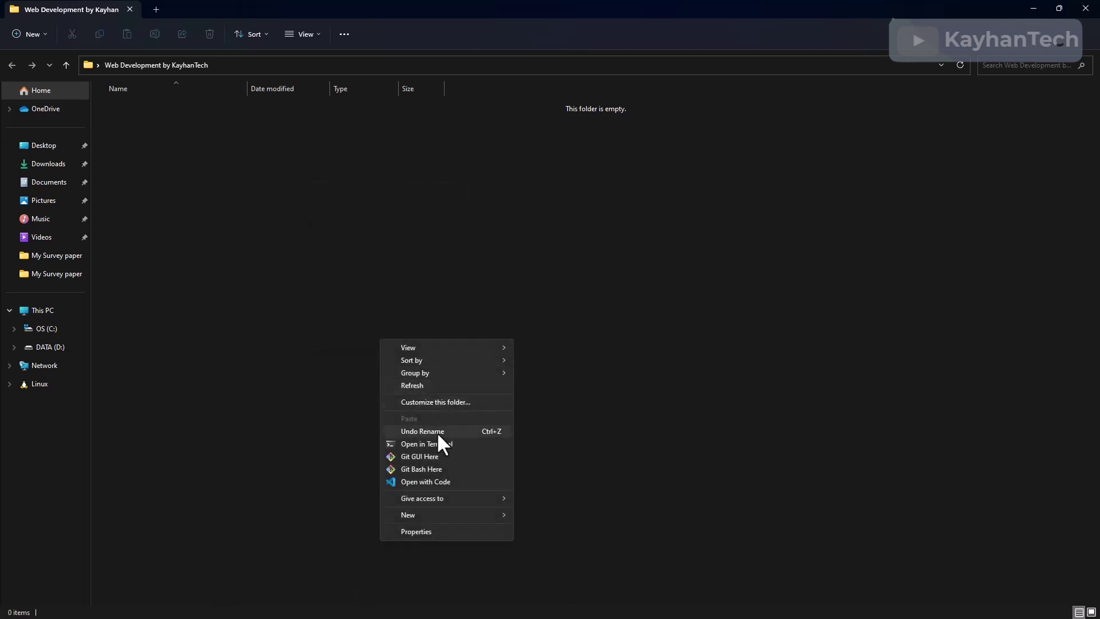
left_click(438, 481)
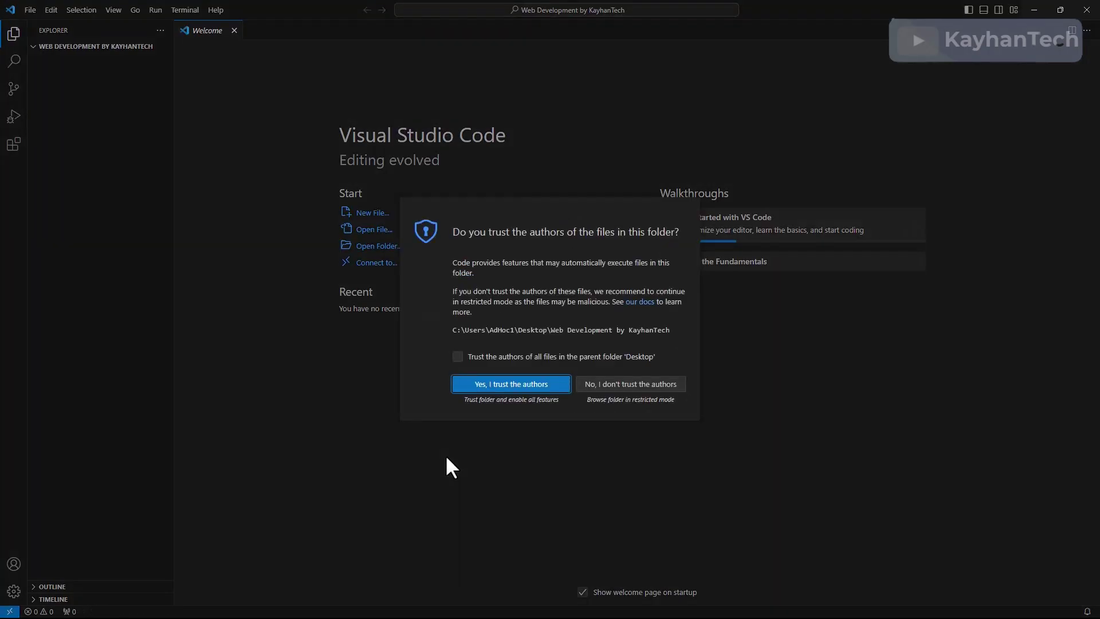
left_click(458, 357)
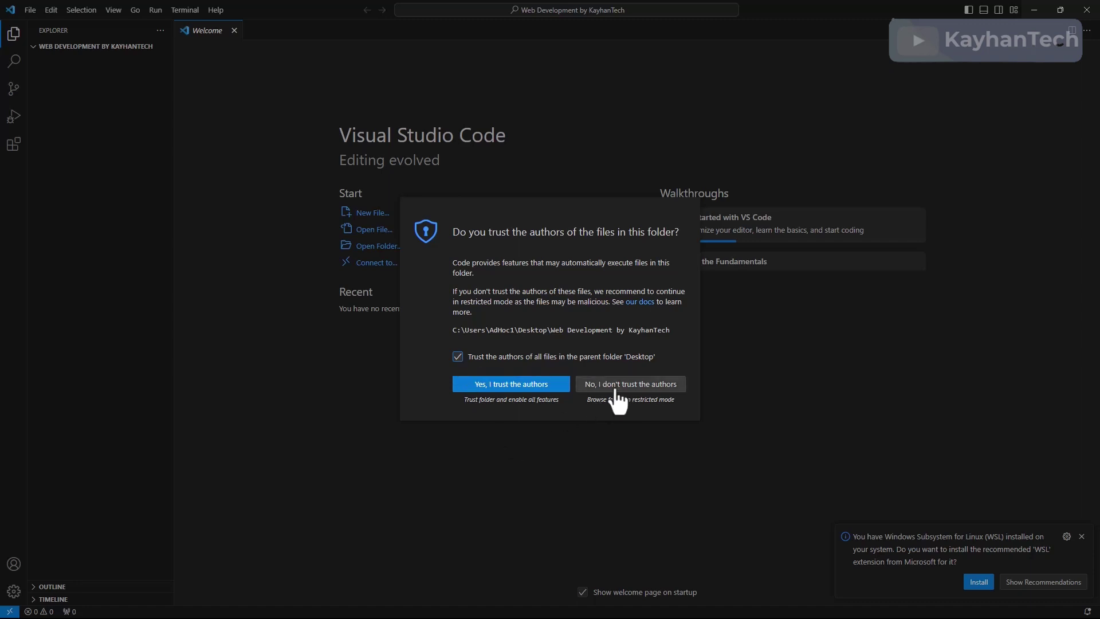
left_click(540, 387)
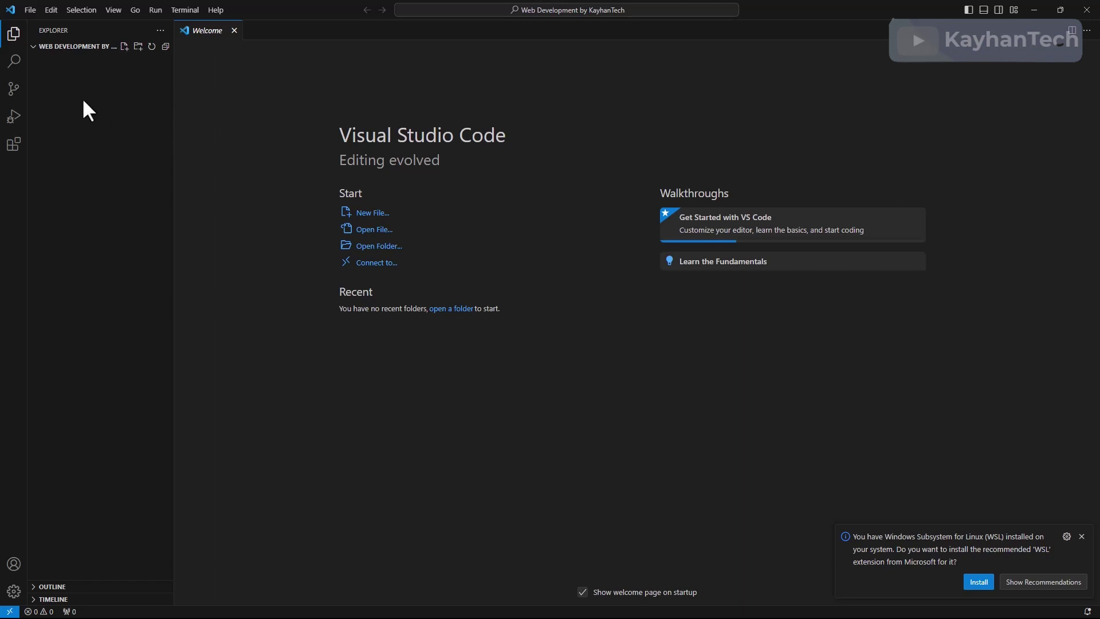
Create a new file named "text" in the project folder
left_click(123, 47)
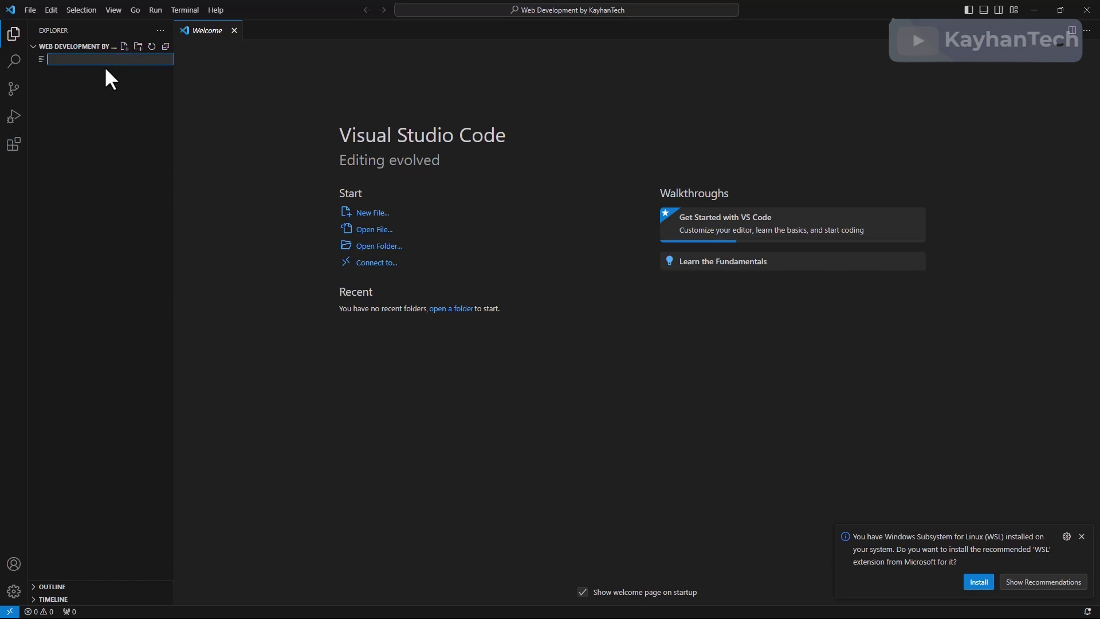
type("text")
key("Return")
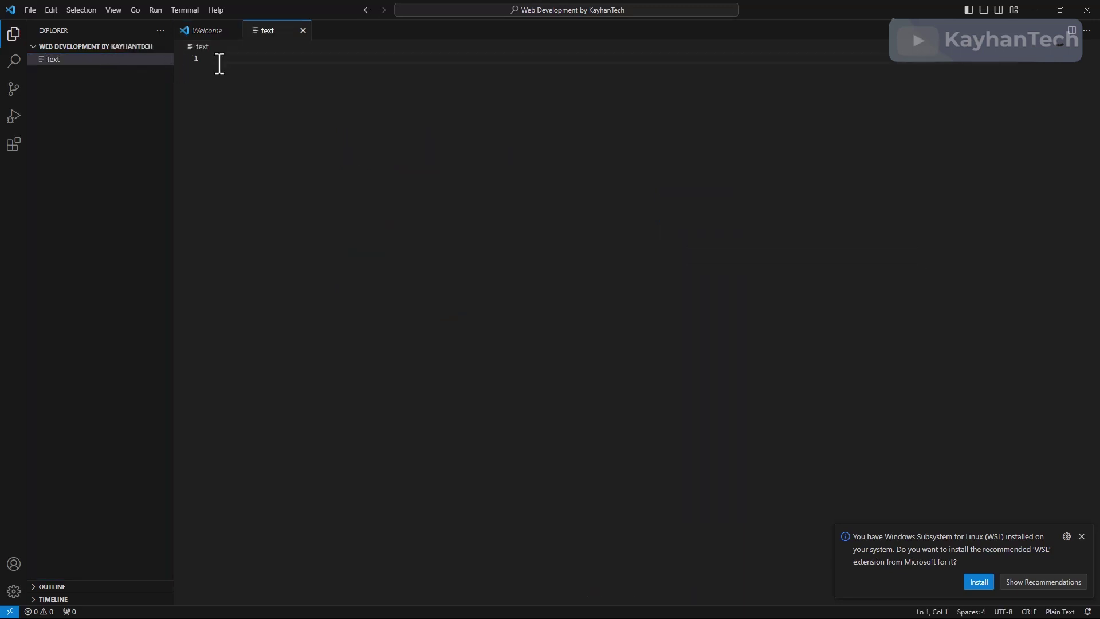
Write "this is web development course by KayhanTech Youtube Channel" as the text file's first line, and dismiss the WSL extension notification
type("this is web developm")
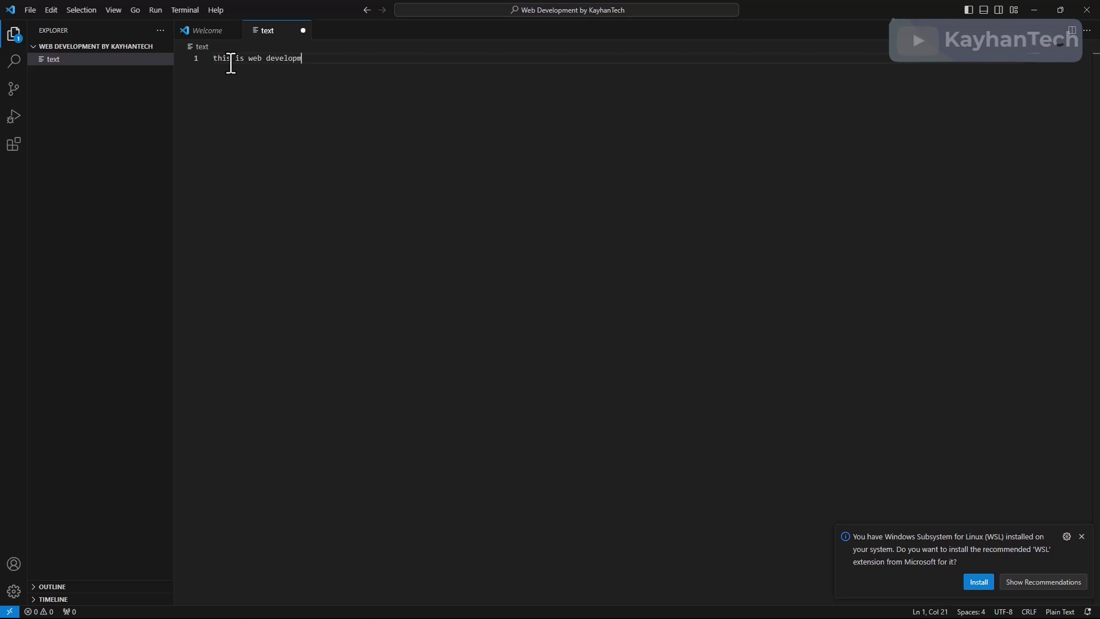
type("ent course by KayhanTech Youyub")
key("BackSpace")
key("BackSpace")
key("BackSpace")
key("BackSpace")
type("tube Channel")
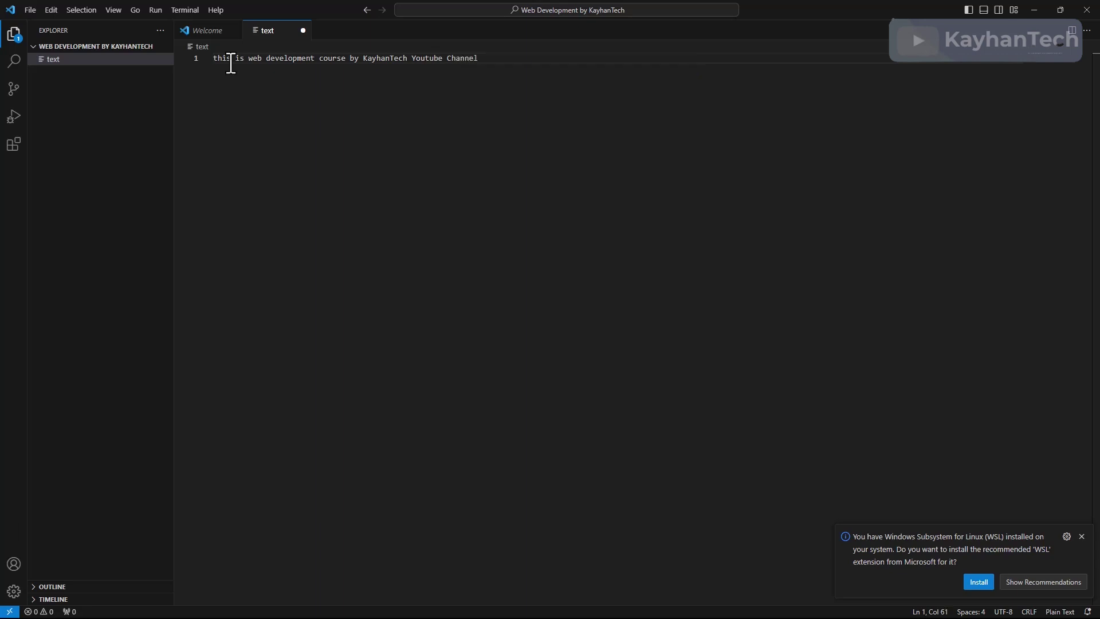
key("Return")
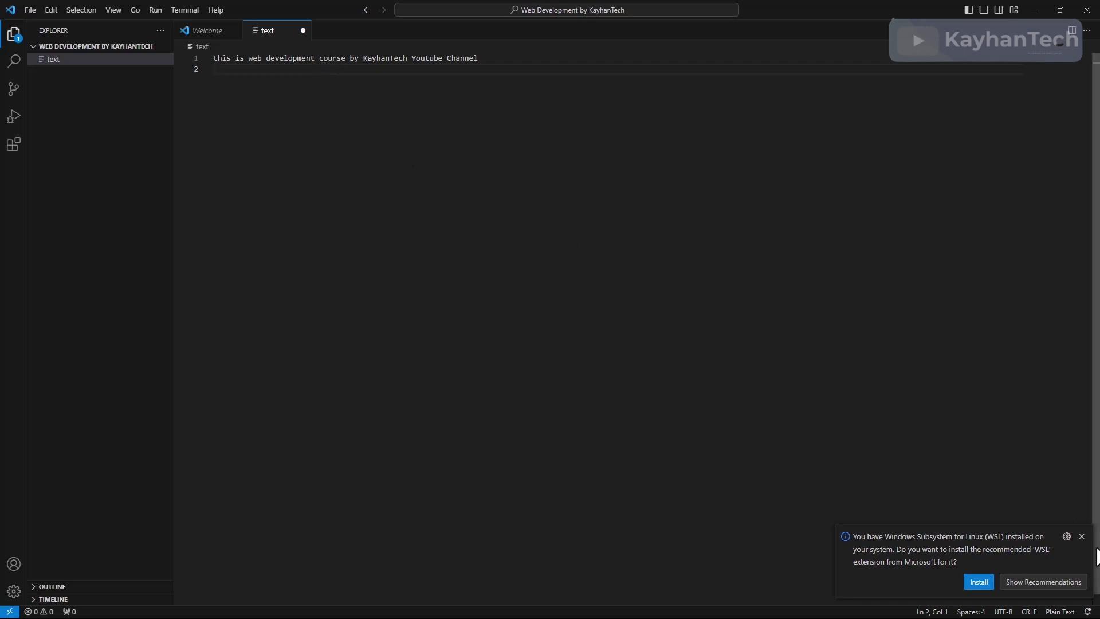
left_click(1082, 537)
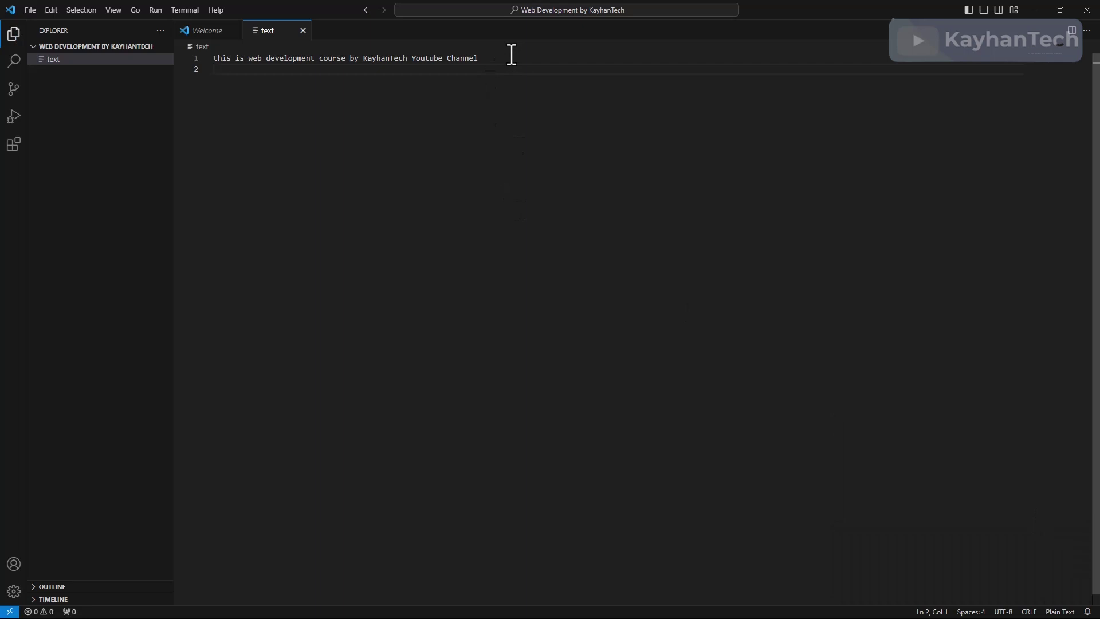
Write "hello" on the second line of the text file
type("jfdka")
key("BackSpace")
key("BackSpace")
key("BackSpace")
key("BackSpace")
key("BackSpace")
type("je;;")
key("BackSpace")
key("BackSpace")
key("BackSpace")
key("BackSpace")
type("hello")
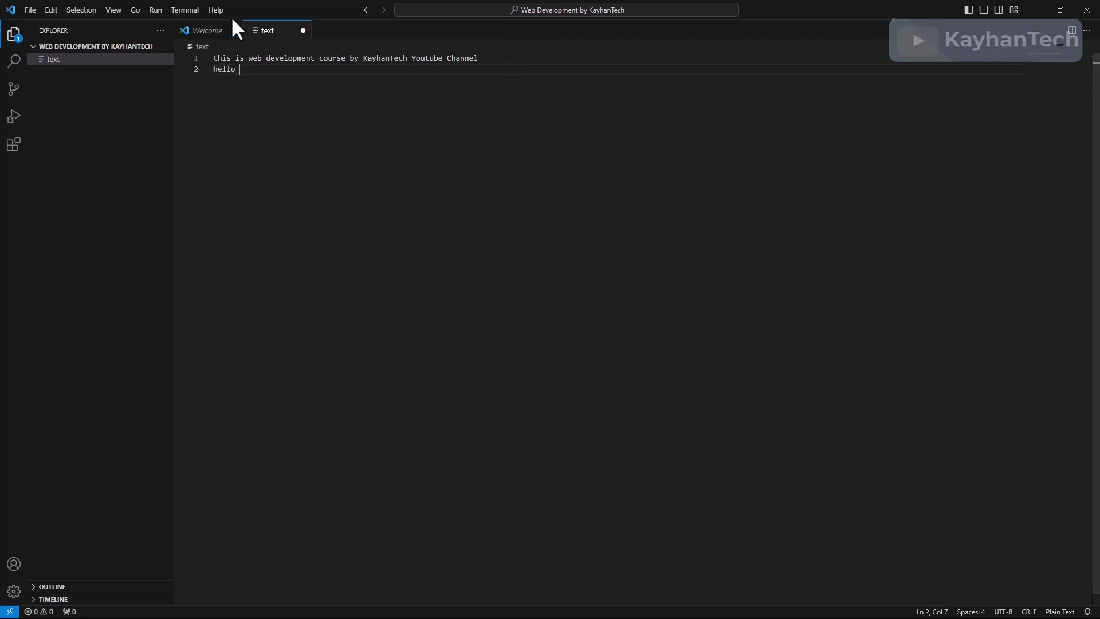
Turn on Auto Save and add "Hello" as the third line of the text file
left_click(32, 8)
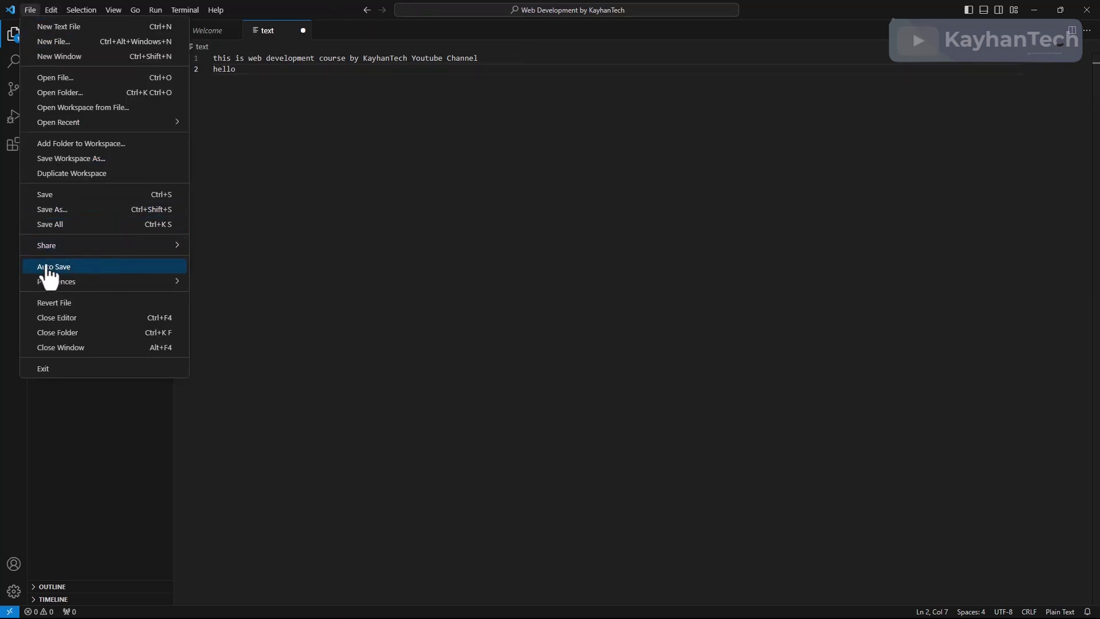
left_click(73, 267)
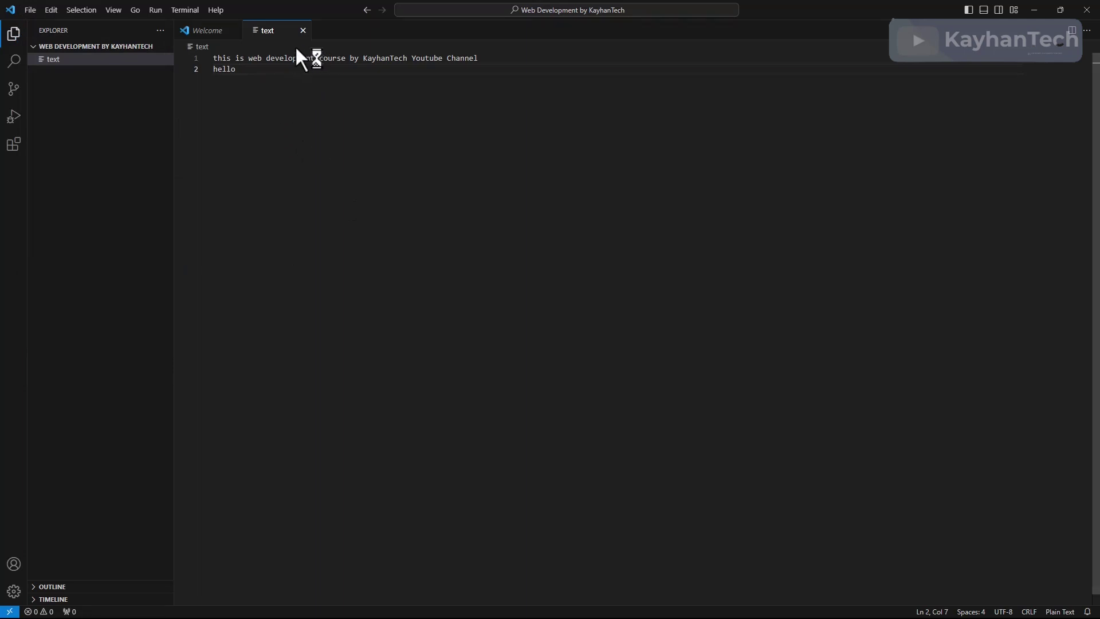
key("Return")
type("Hell")
key("BackSpace")
key("BackSpace")
type("llo")
left_click(28, 11)
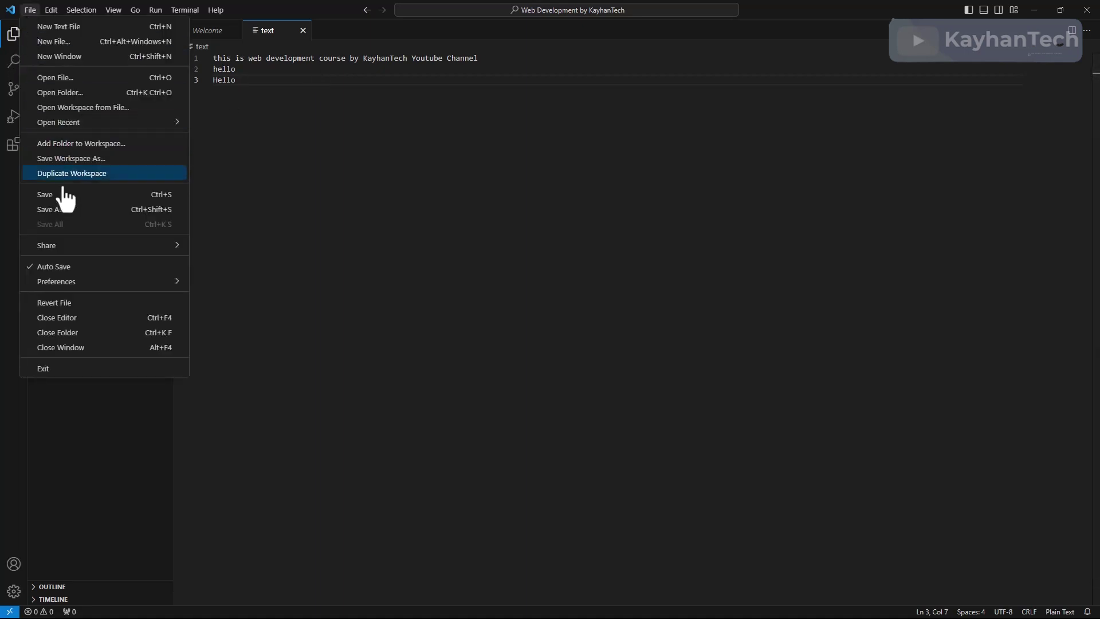
left_click(33, 11)
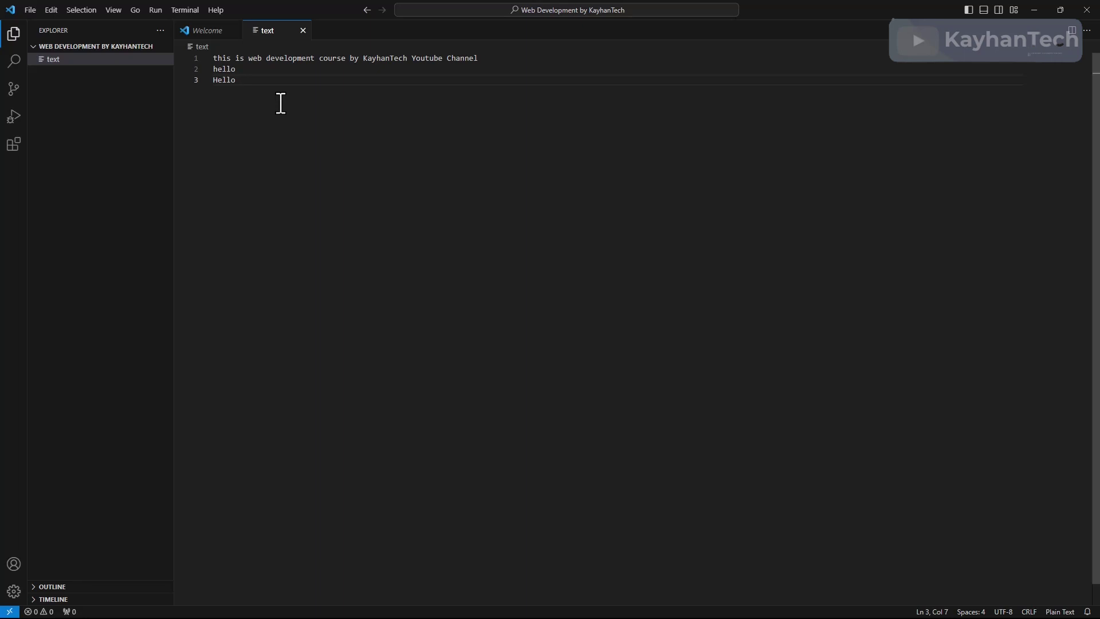
Create a new file named "index.html" in the project folder
mouse_move(106, 74)
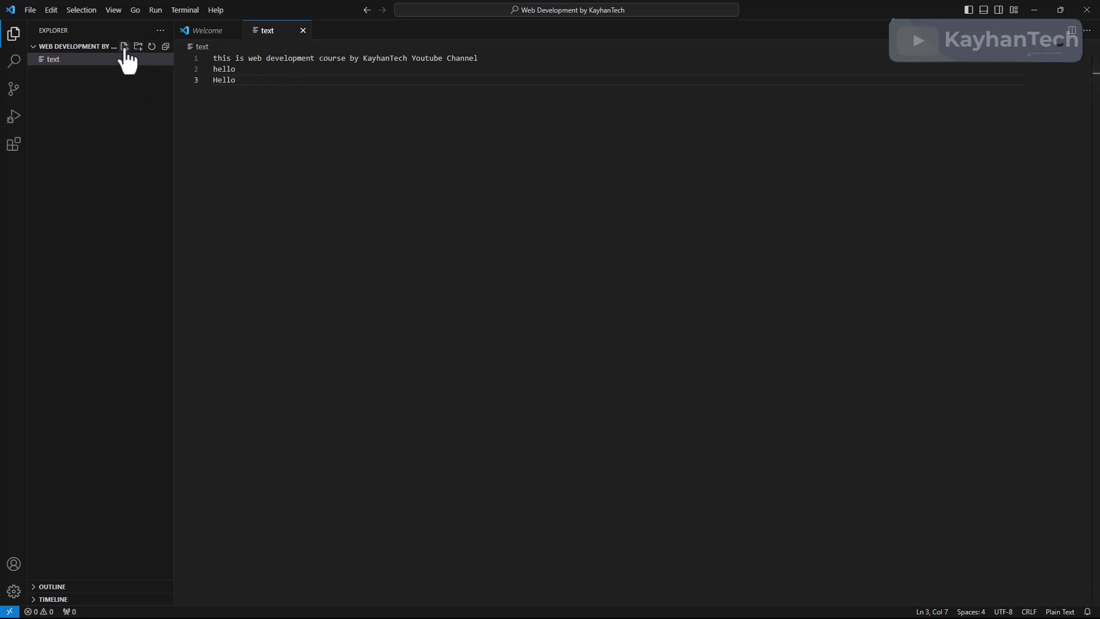
left_click(124, 46)
type("in")
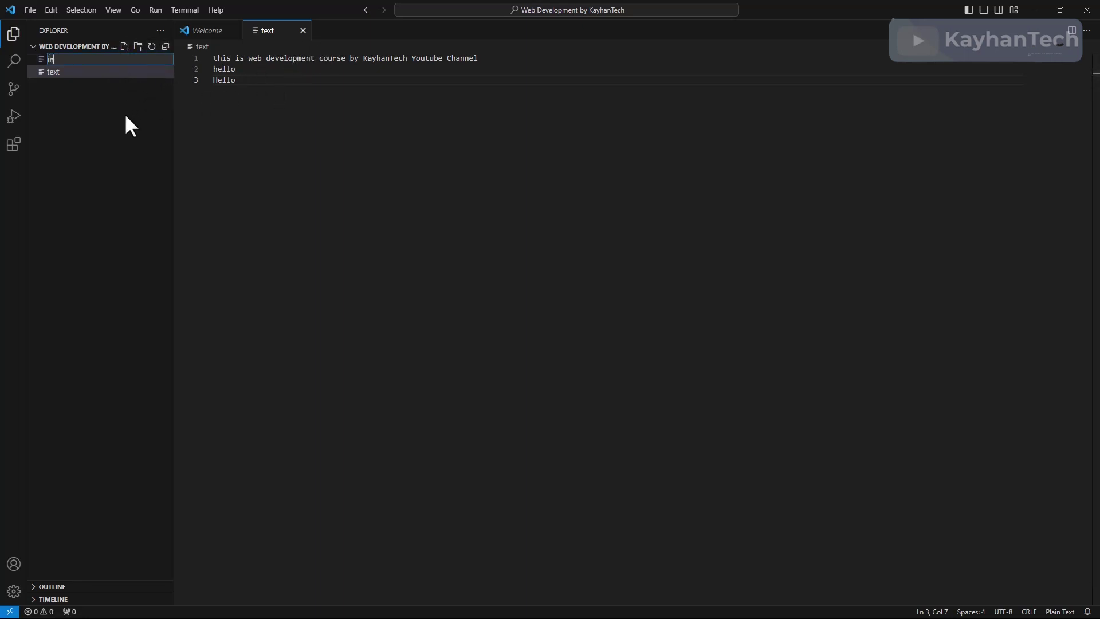
type("dex.html")
key("Return")
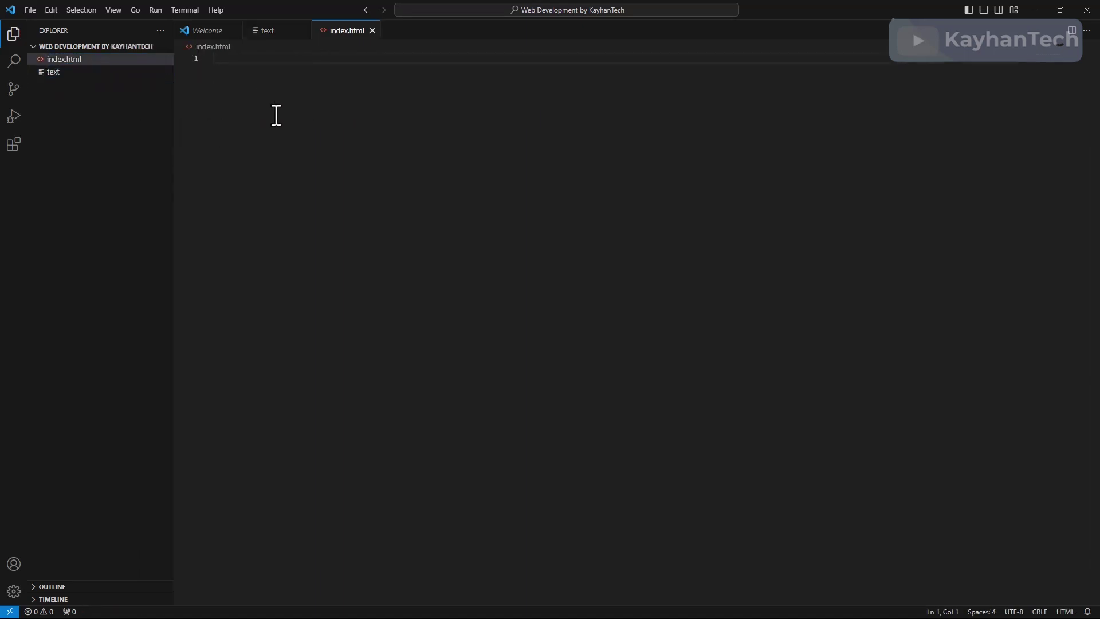
Compare the project folder's contents in File Explorer with the editor's file list, and view the text file in Visual Studio Code
left_click(1035, 10)
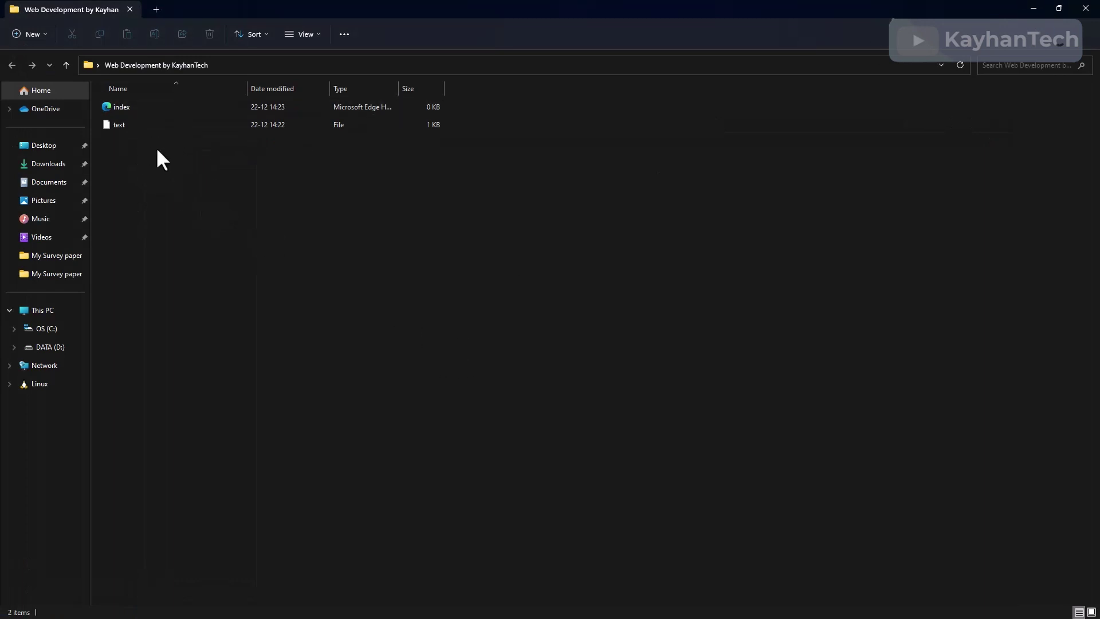
key("alt+Tab")
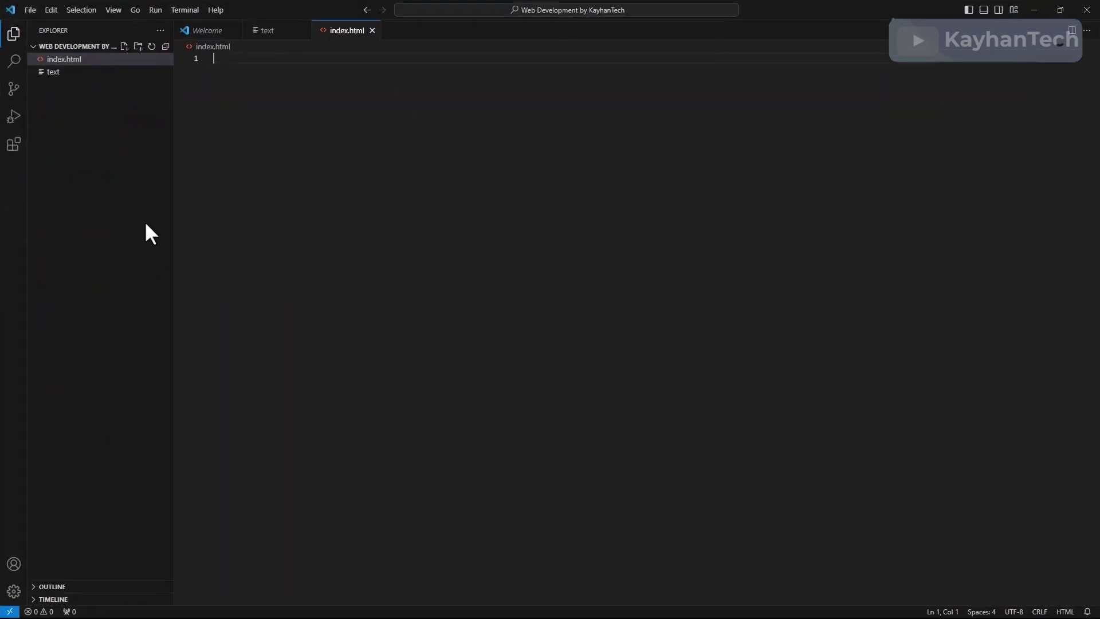
key("alt+Tab")
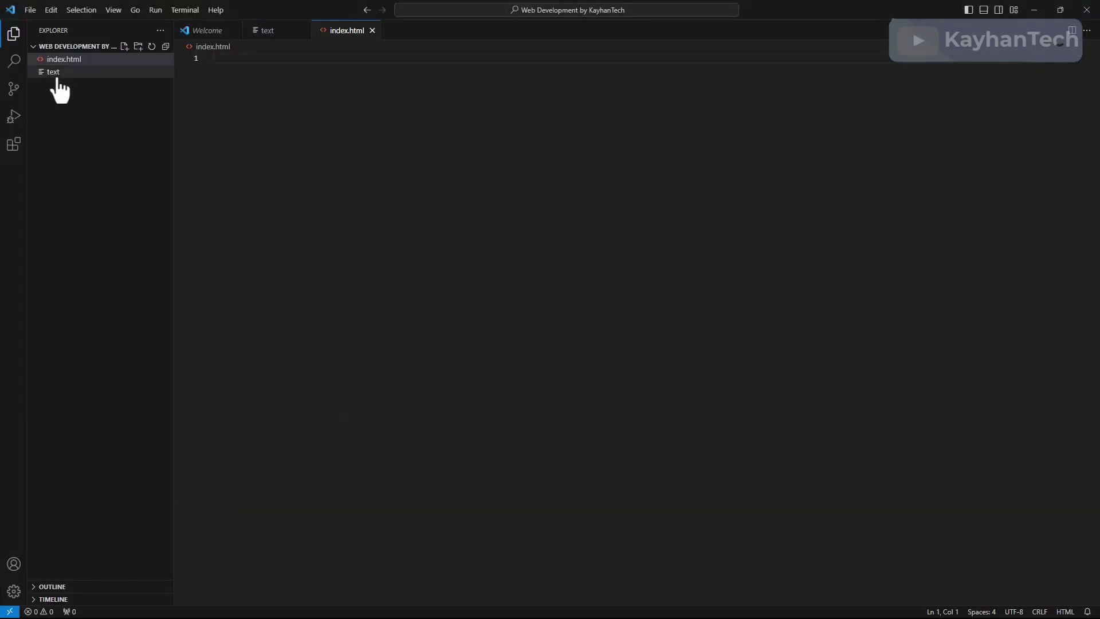
left_click(52, 72)
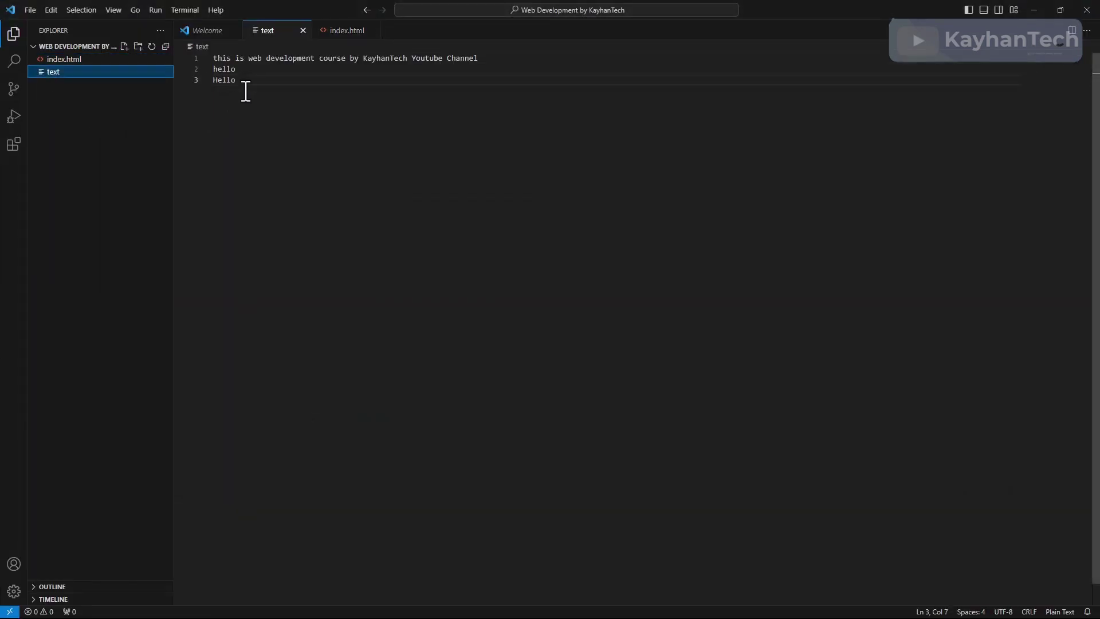
Open the text file from File Explorer in Notepad just once, add "Bye" as the fourth line, save it and return to Visual Studio Code
key("ctrl+a")
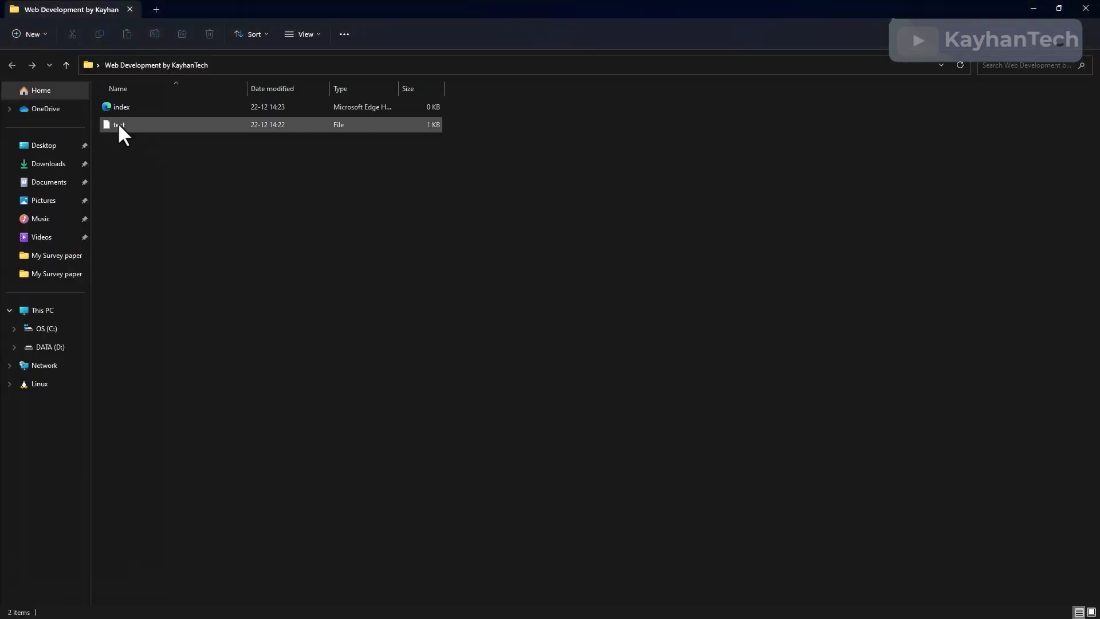
double_click(118, 125)
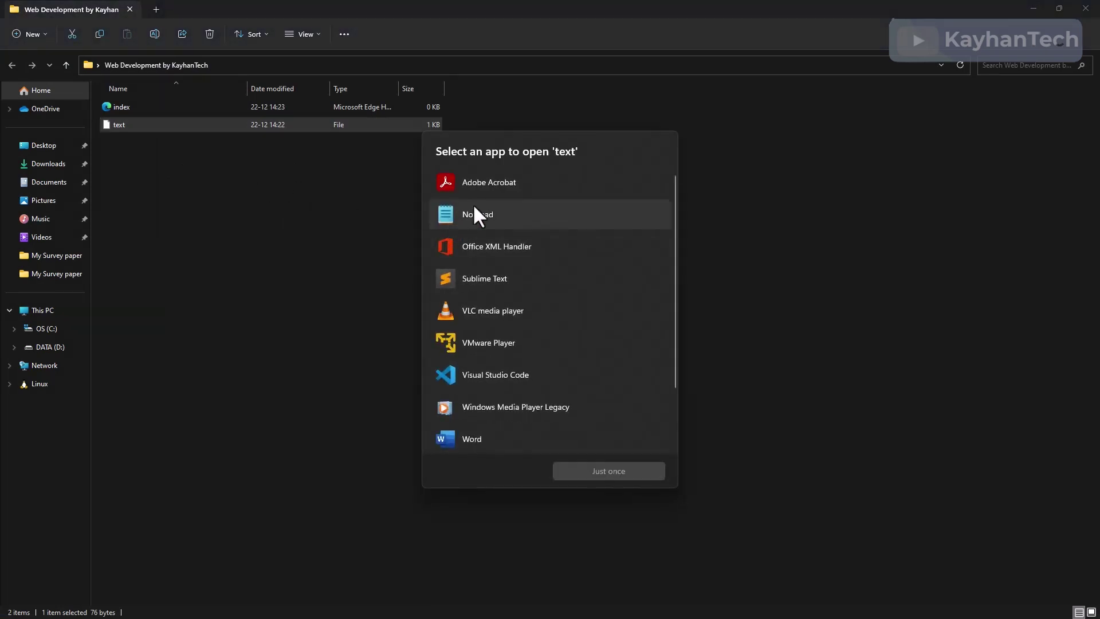
left_click(476, 215)
left_click(610, 470)
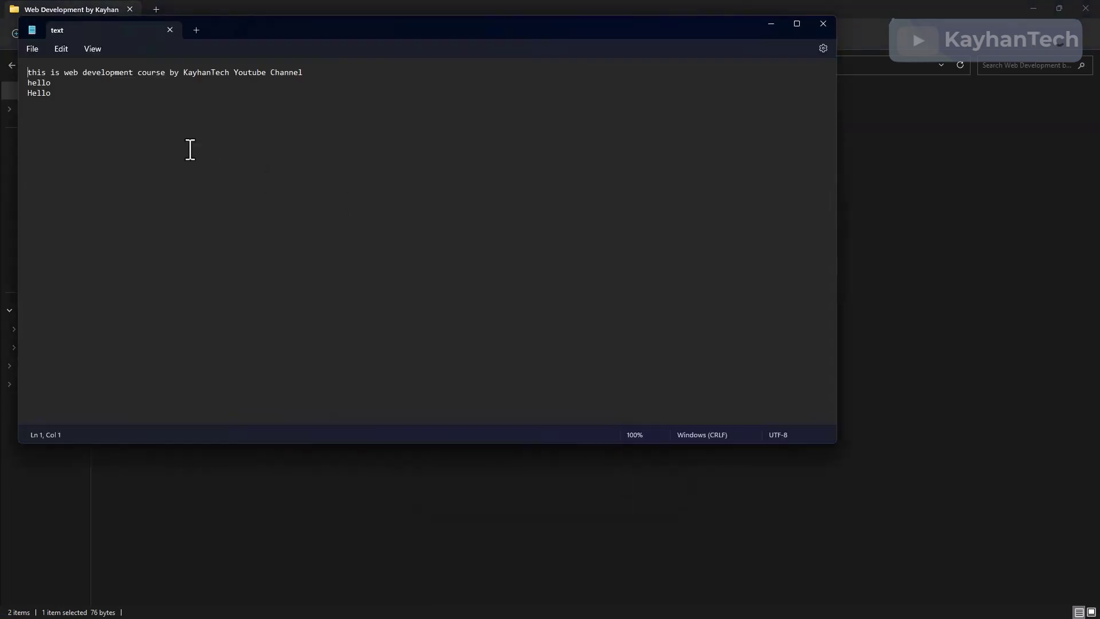
left_click(112, 105)
type("Bye")
key("ctrl+s")
left_click(823, 23)
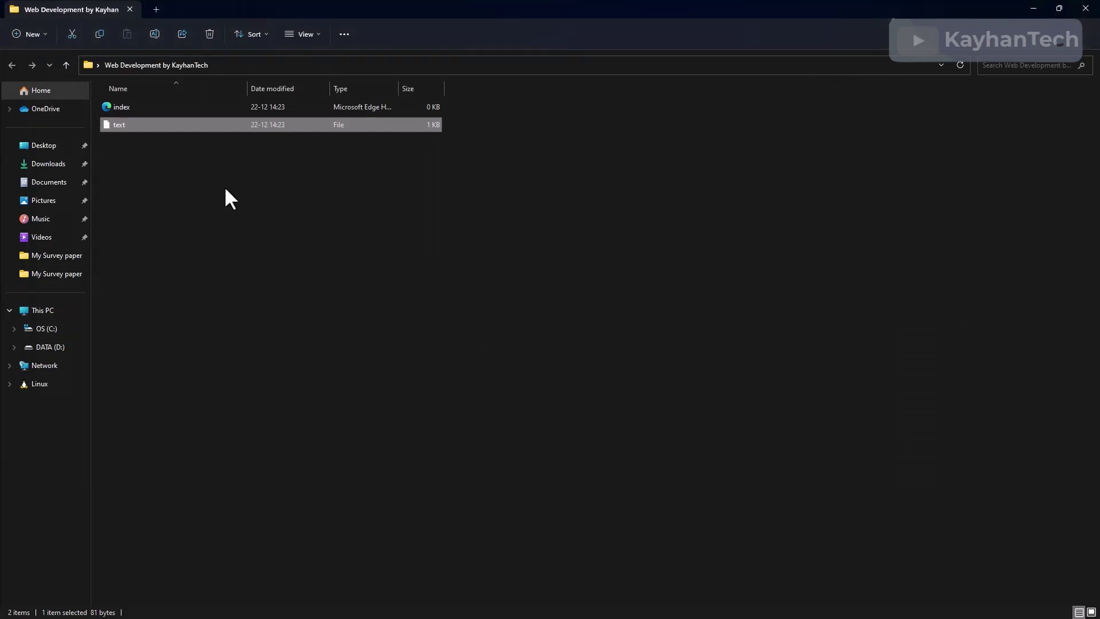
key("alt+Tab")
left_click(412, 284)
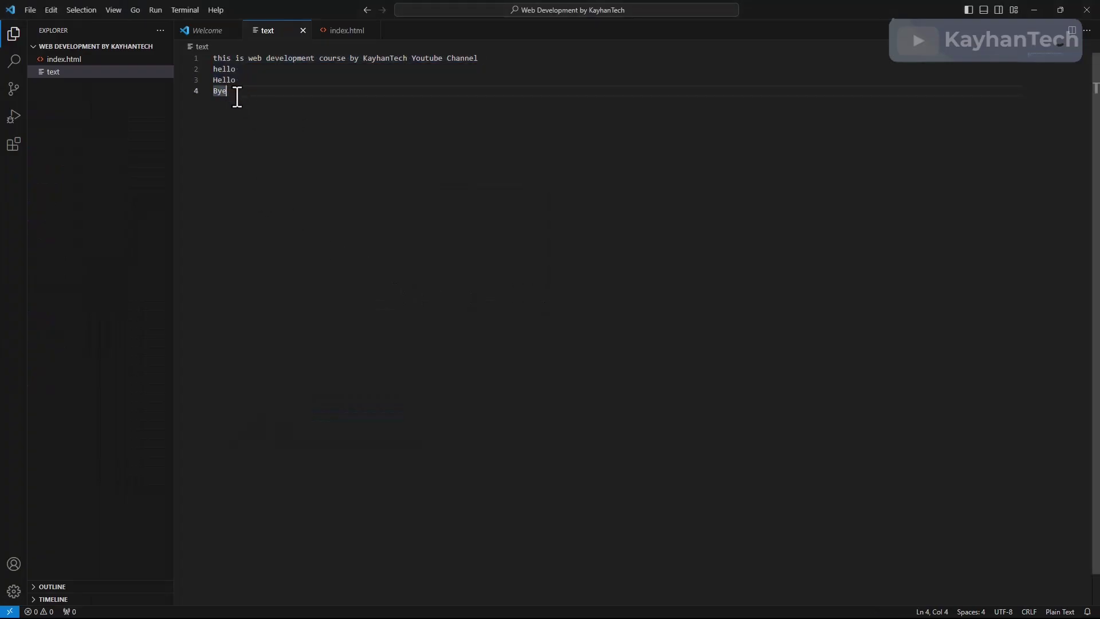
Close the text file, move it to the Recycle Bin, and check the project folder in File Explorer
left_click(303, 30)
right_click(52, 74)
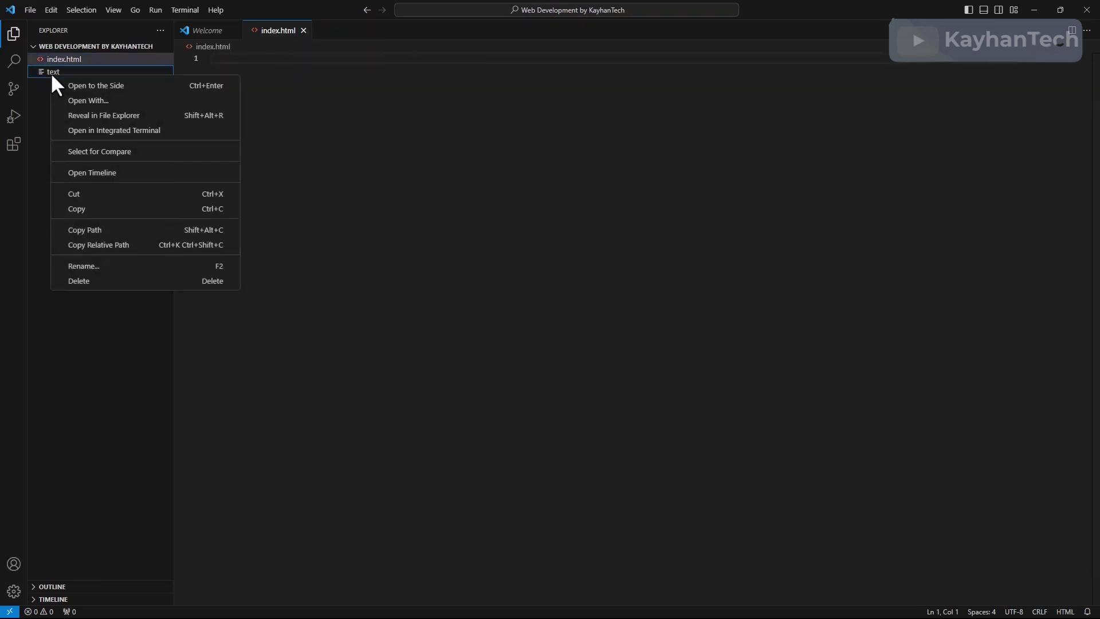
left_click(98, 280)
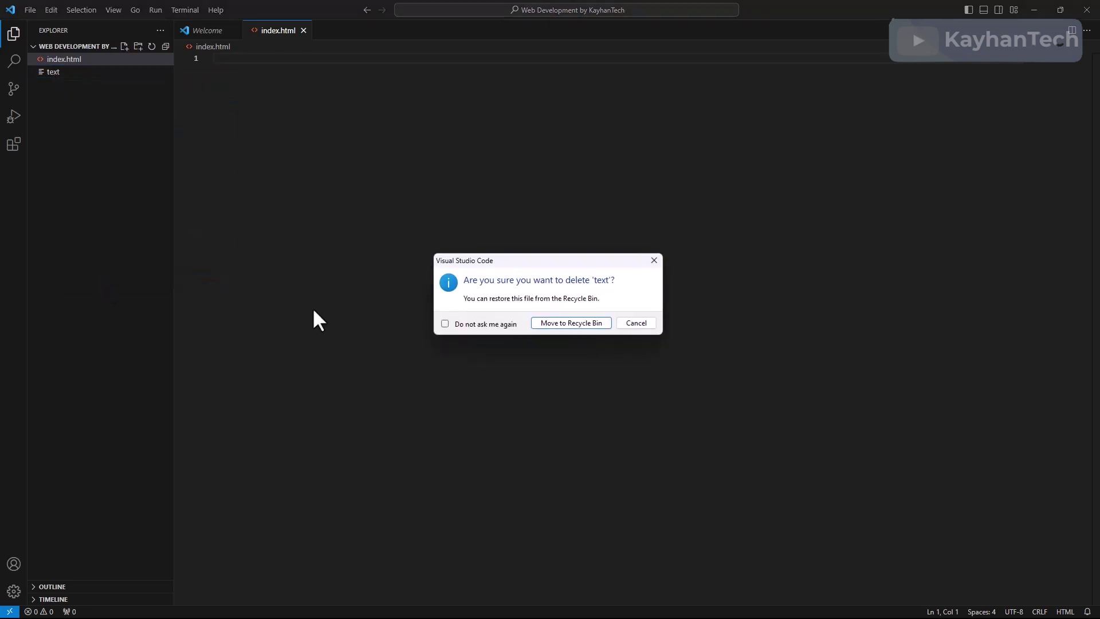
left_click(574, 323)
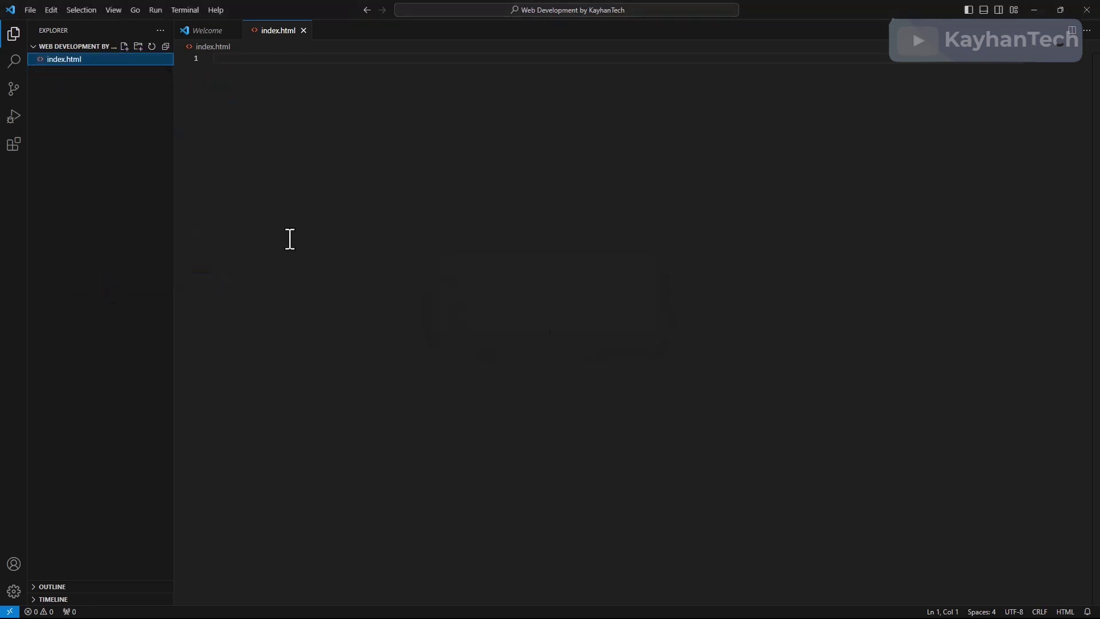
key("alt+Tab")
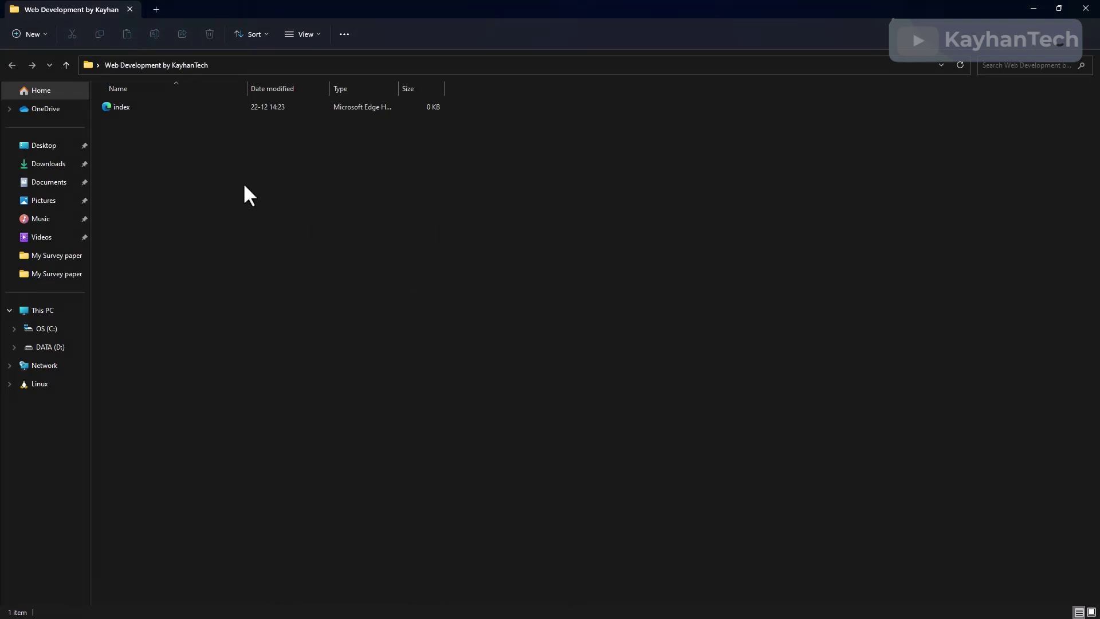
key("alt+Tab")
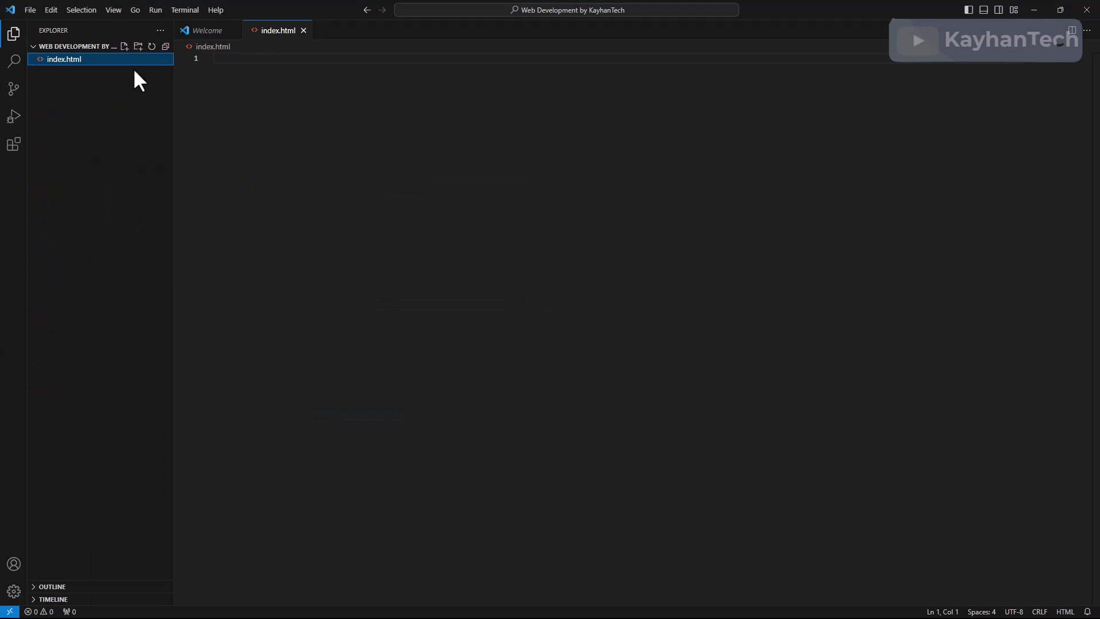
Create a new folder named "images" in the project folder
left_click(138, 46)
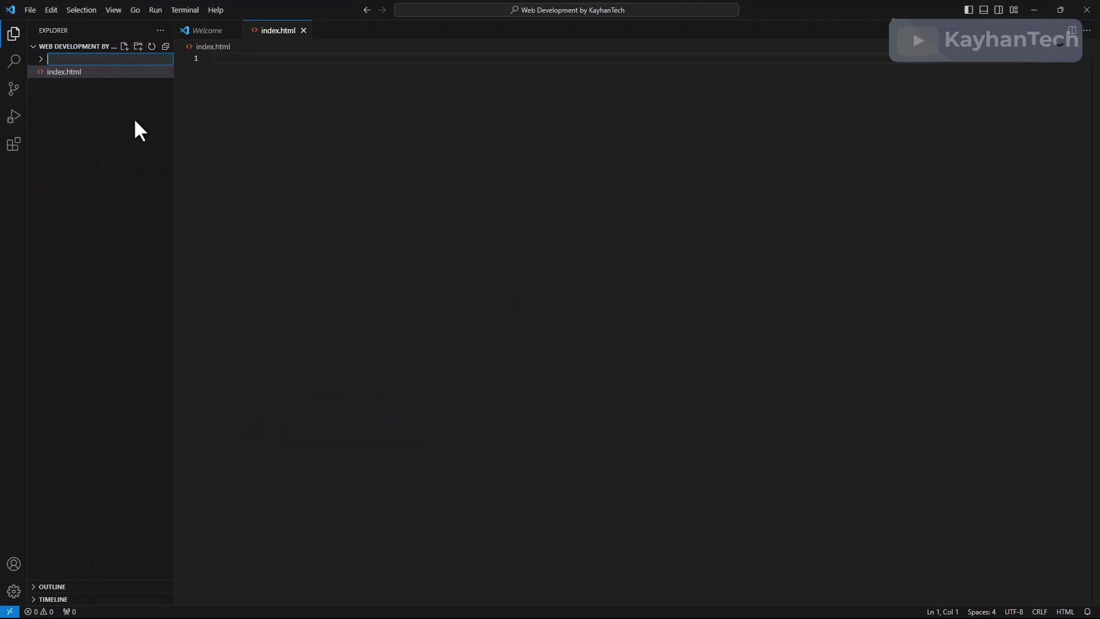
type("images")
key("Return")
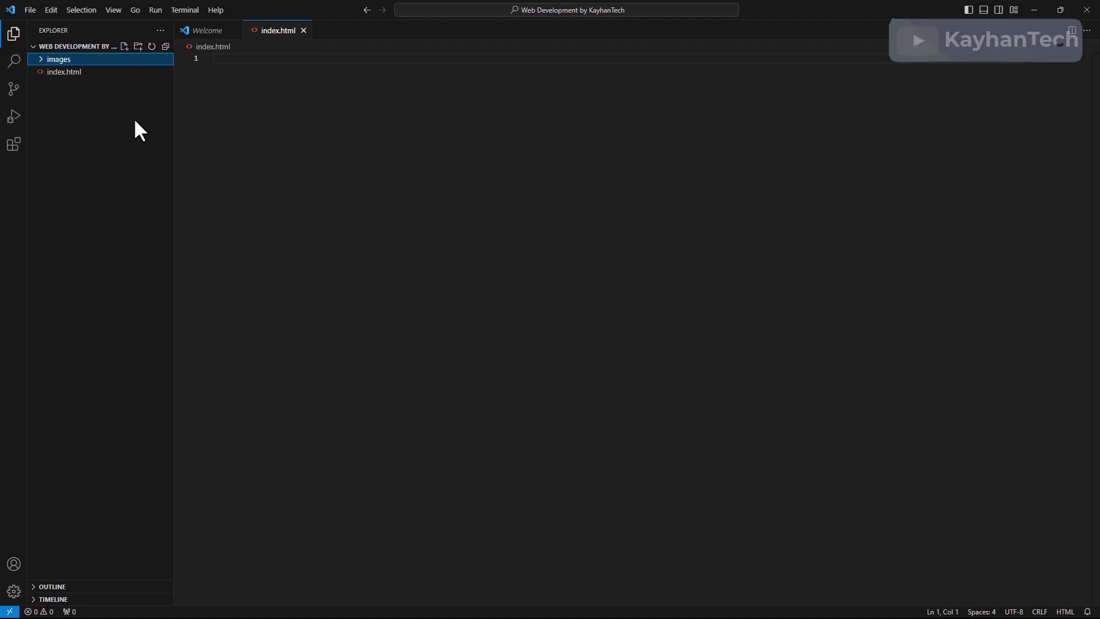
Switch to File Explorer, delete the "images" folder from the project folder, and return to Visual Studio Code
key("alt+Tab")
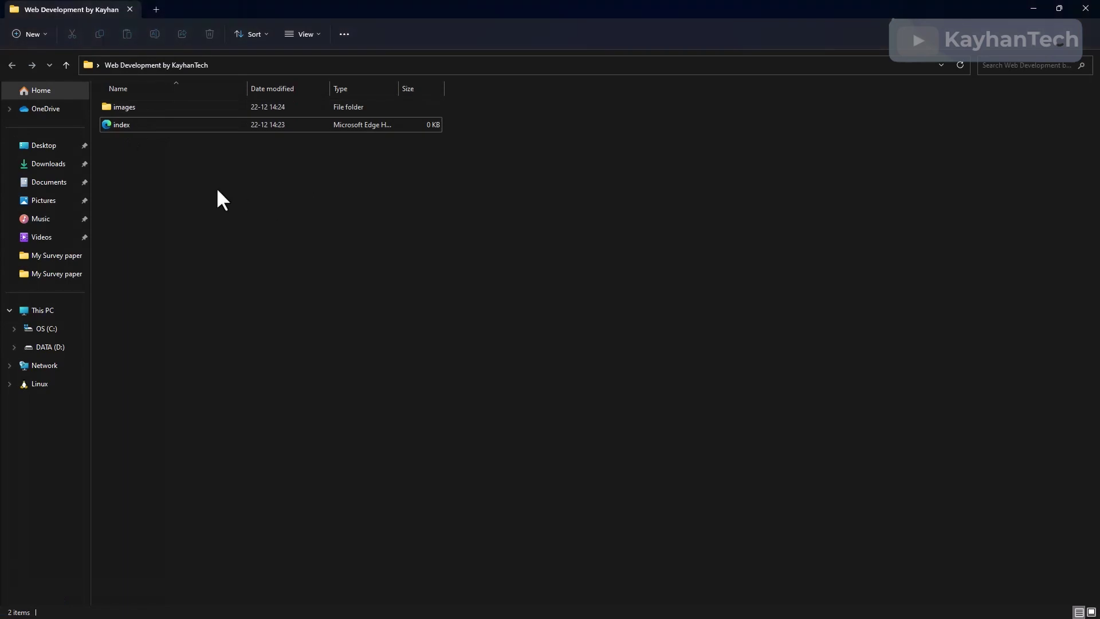
left_click(132, 108)
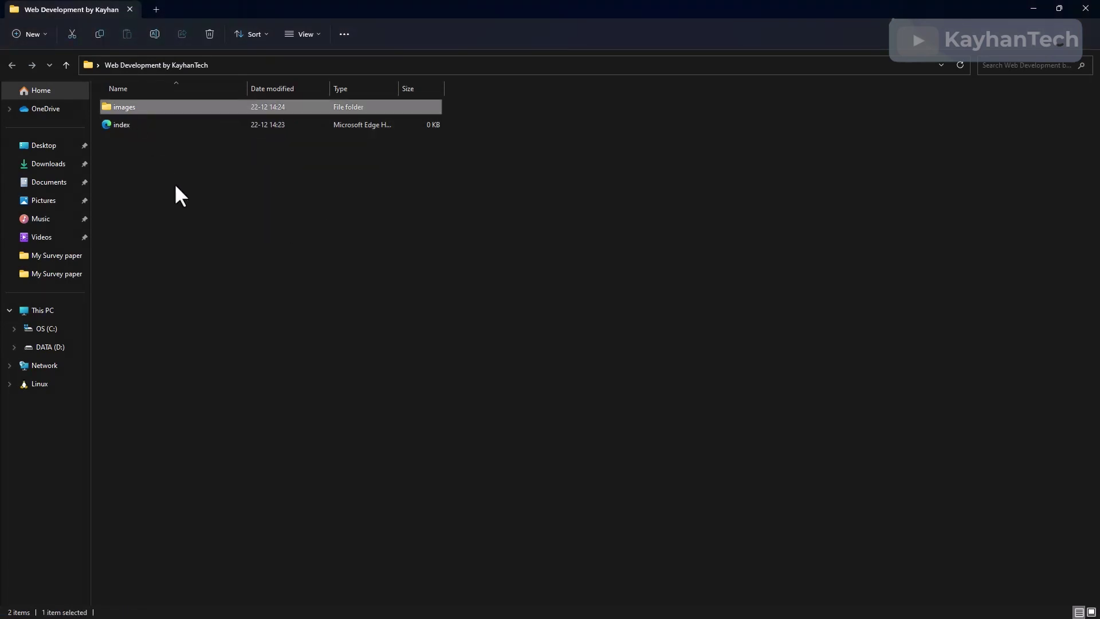
key("Delete")
key("alt+Tab")
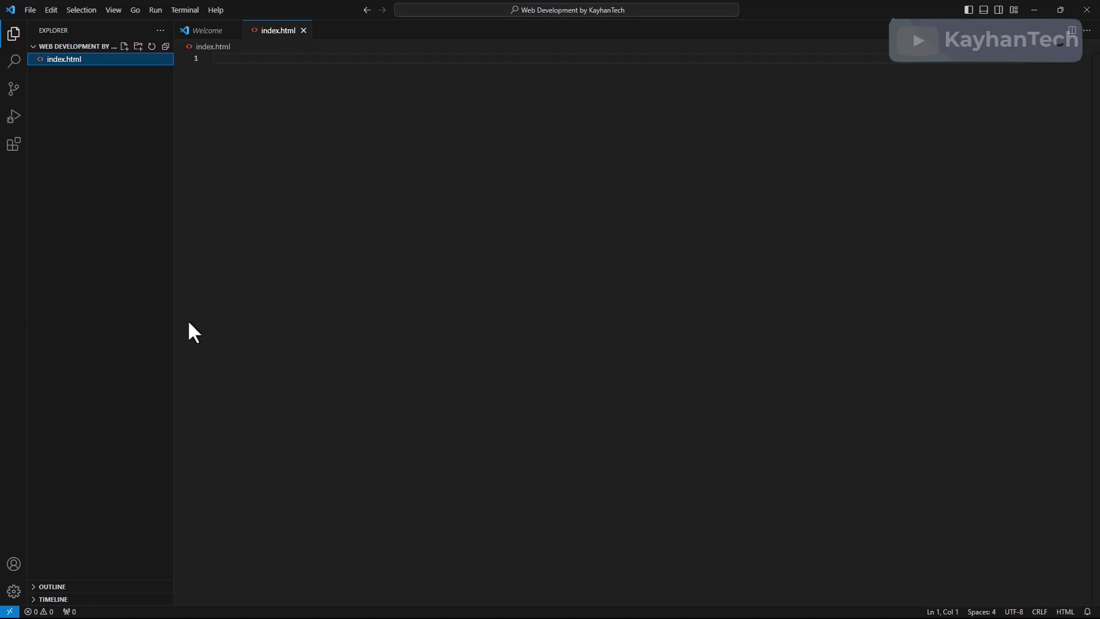
Search the settings for "mouse", enable Editor: Mouse Wheel Zoom, and close the settings
left_click(13, 594)
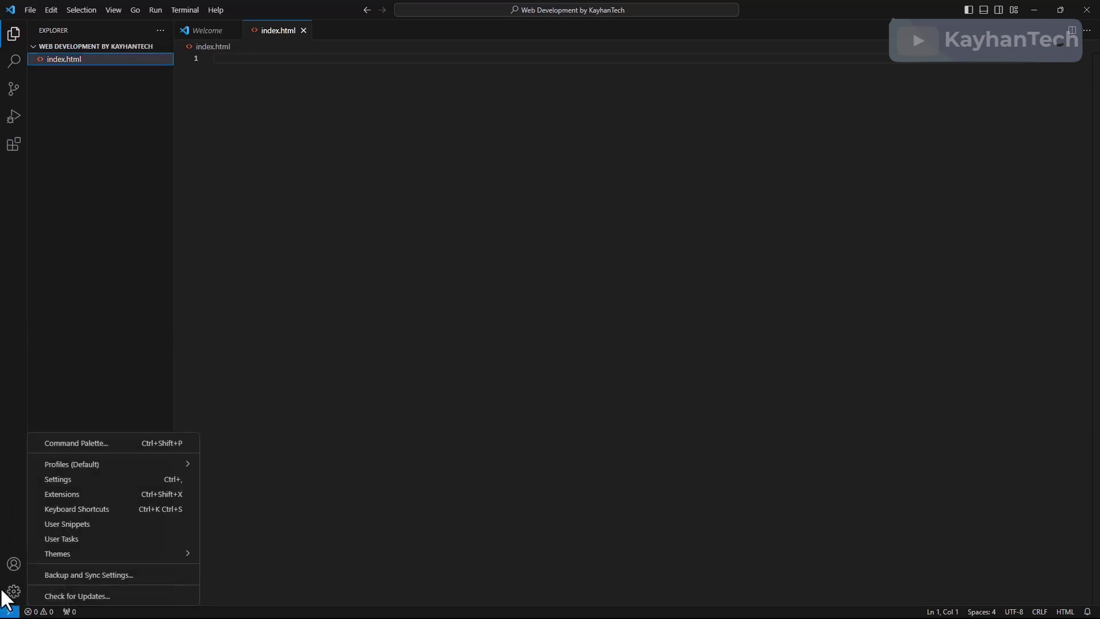
left_click(86, 480)
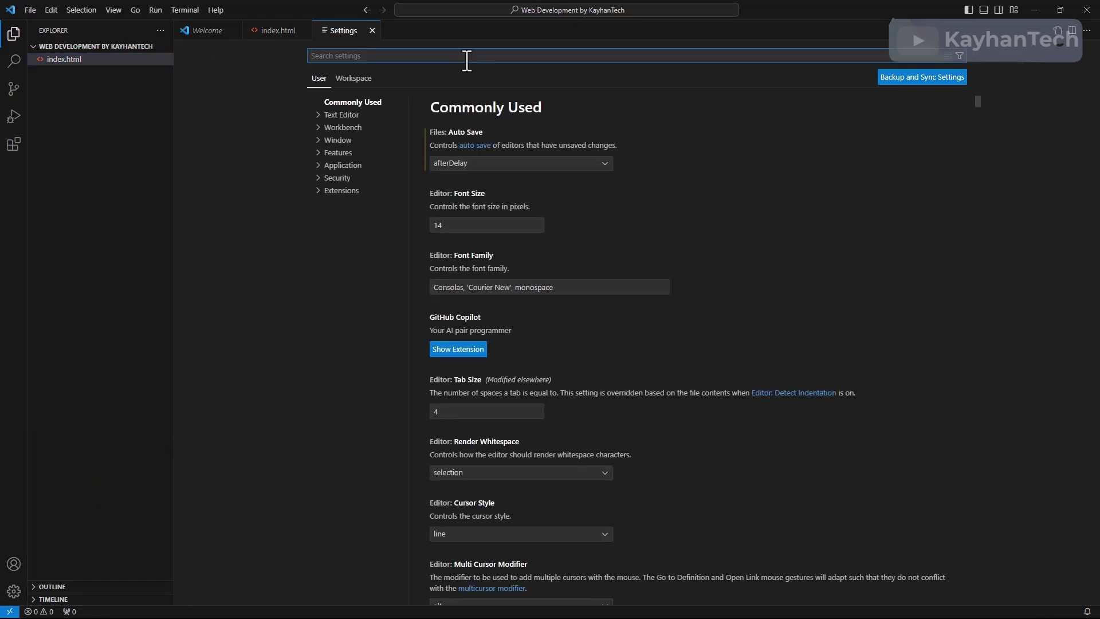
type("mouse")
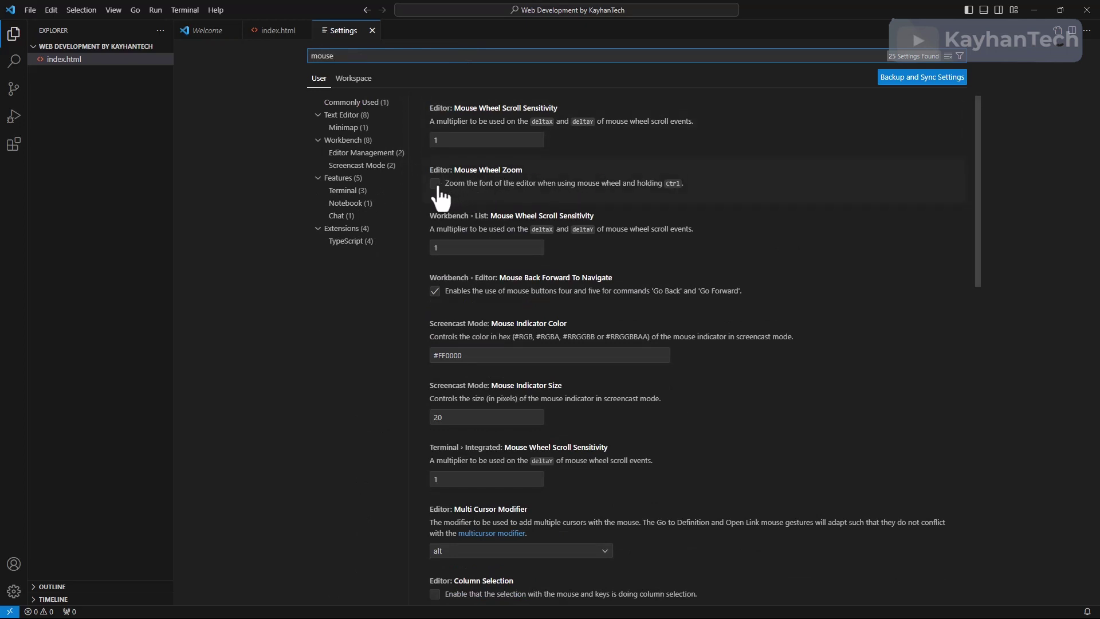
left_click(435, 183)
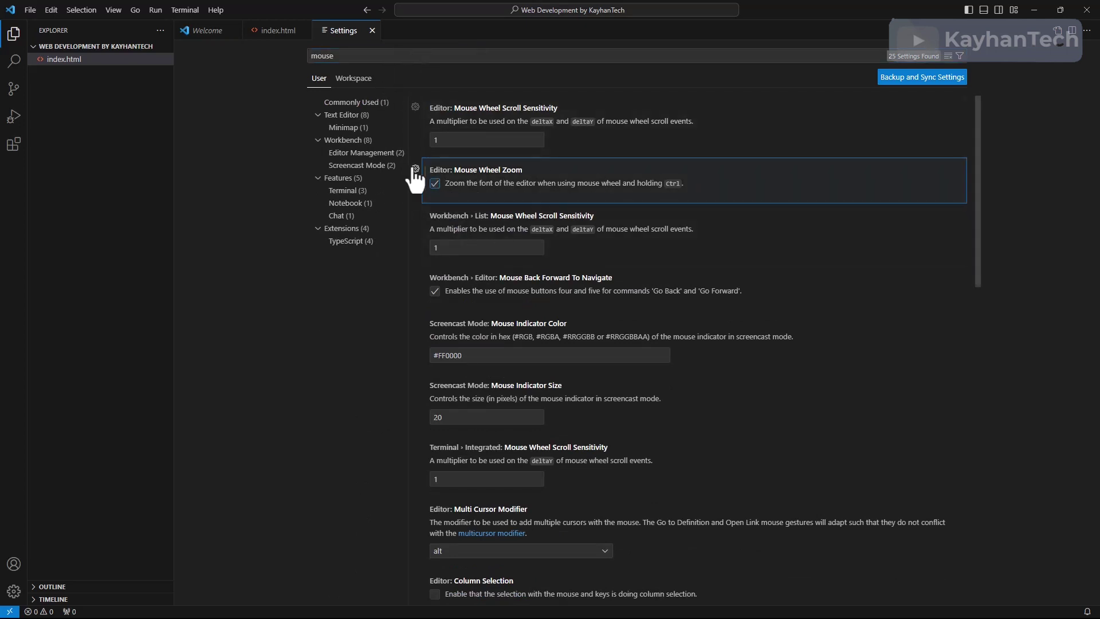
left_click(373, 30)
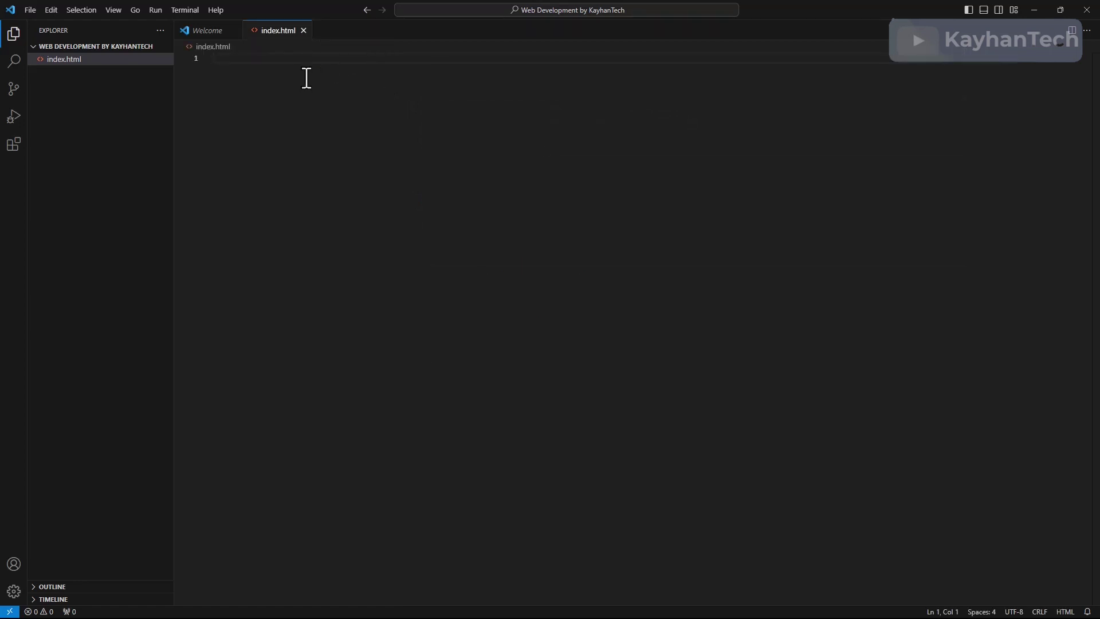